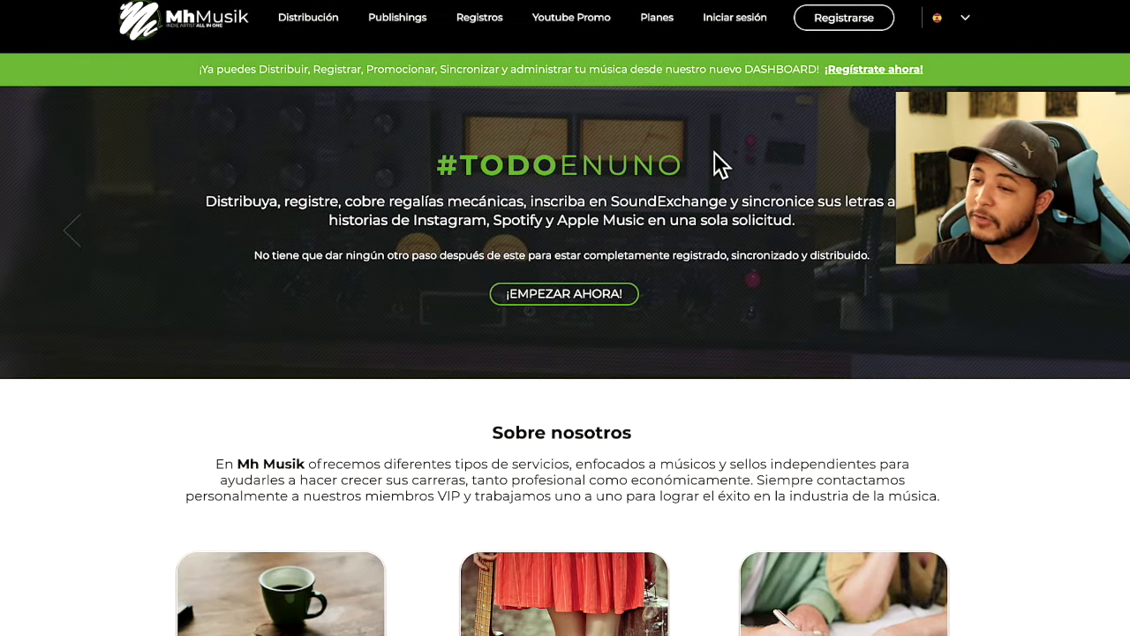
Sign in to the Mh Musik account to reach the Panel de Control dashboard
click(735, 21)
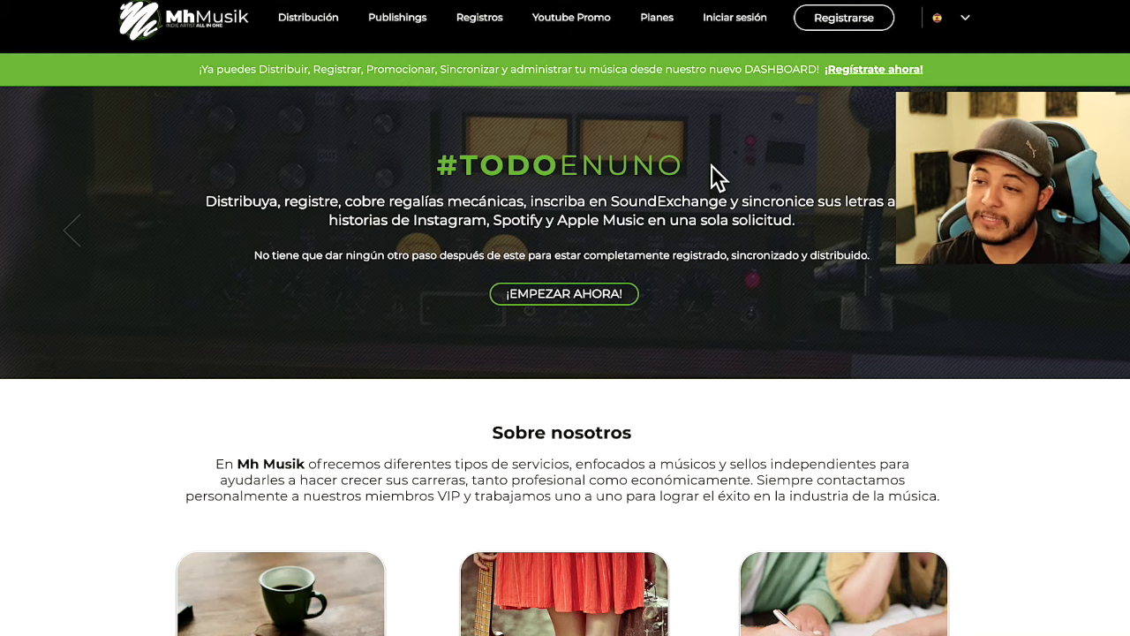
click(841, 21)
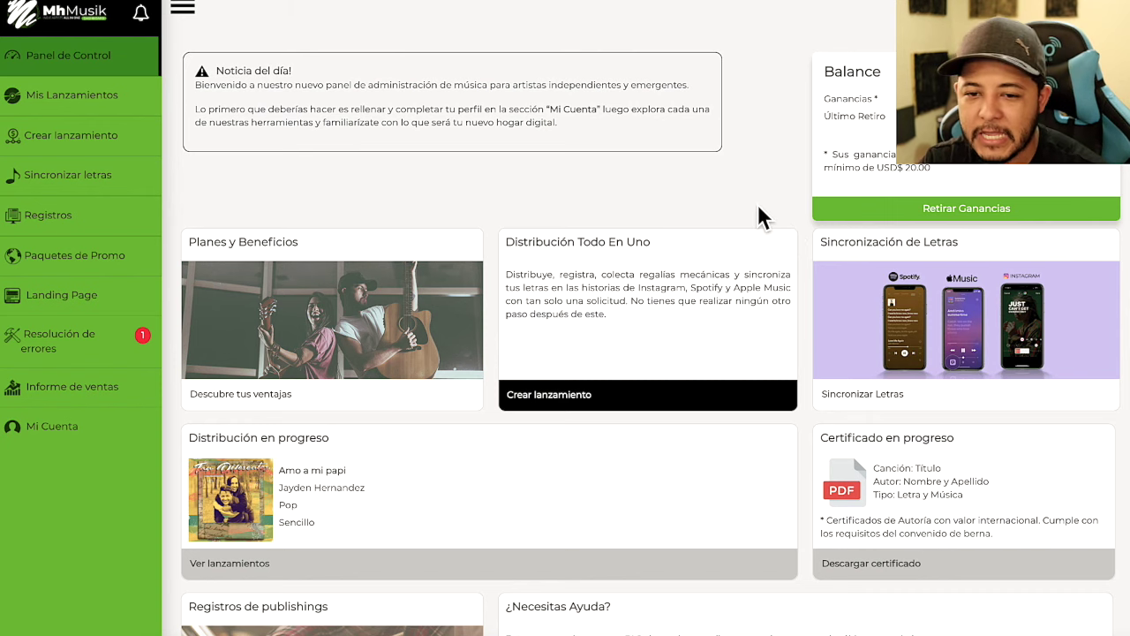
Open Registros > Registrar Letra y/o Audio from the dashboard sidebar
click(83, 218)
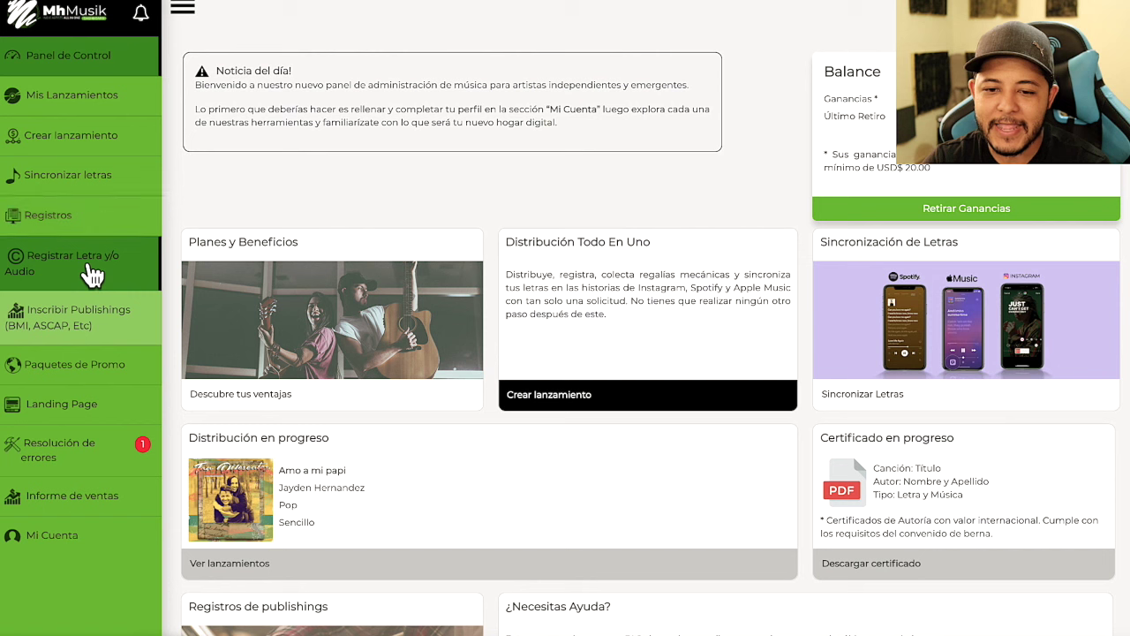
click(93, 275)
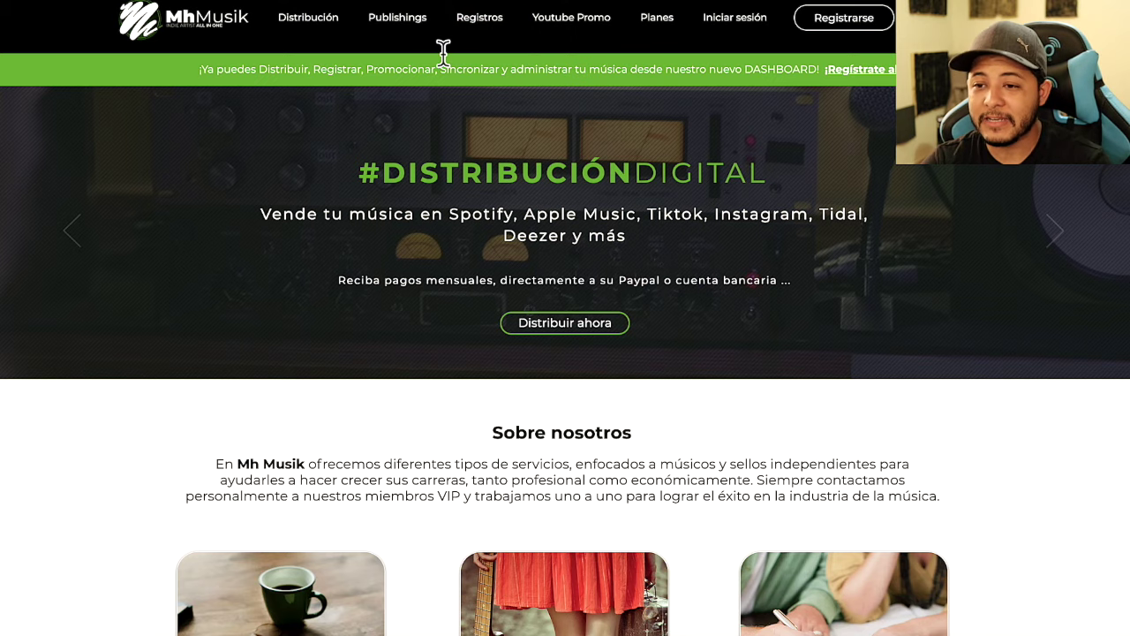
Review the old copyright registration forms on the public site's Registros page
click(499, 30)
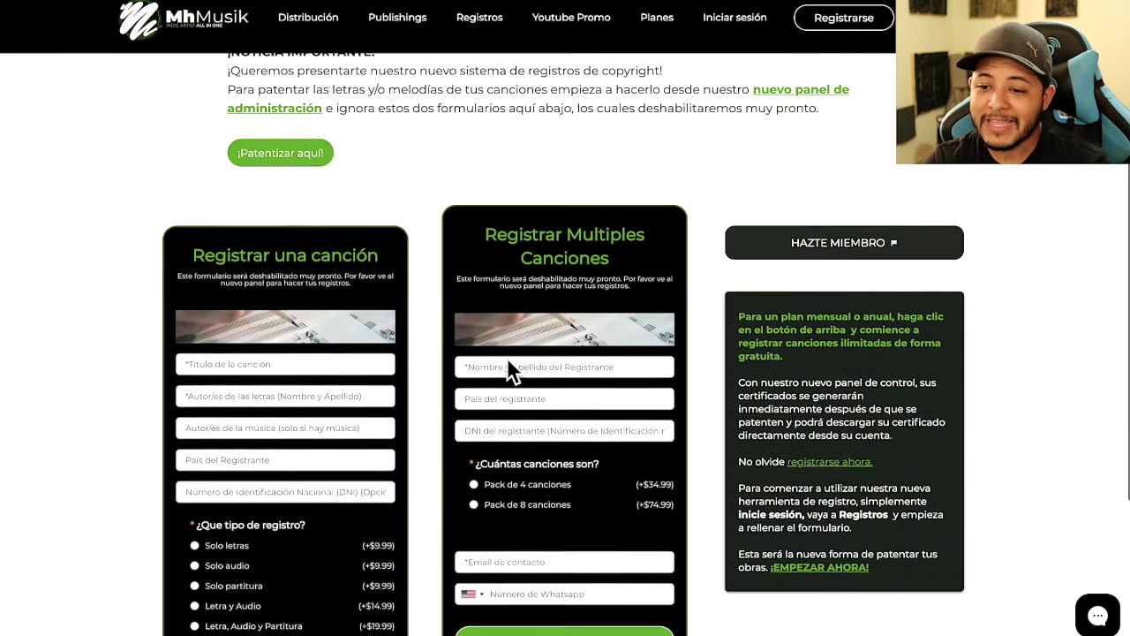
scroll(507, 357, up, 2)
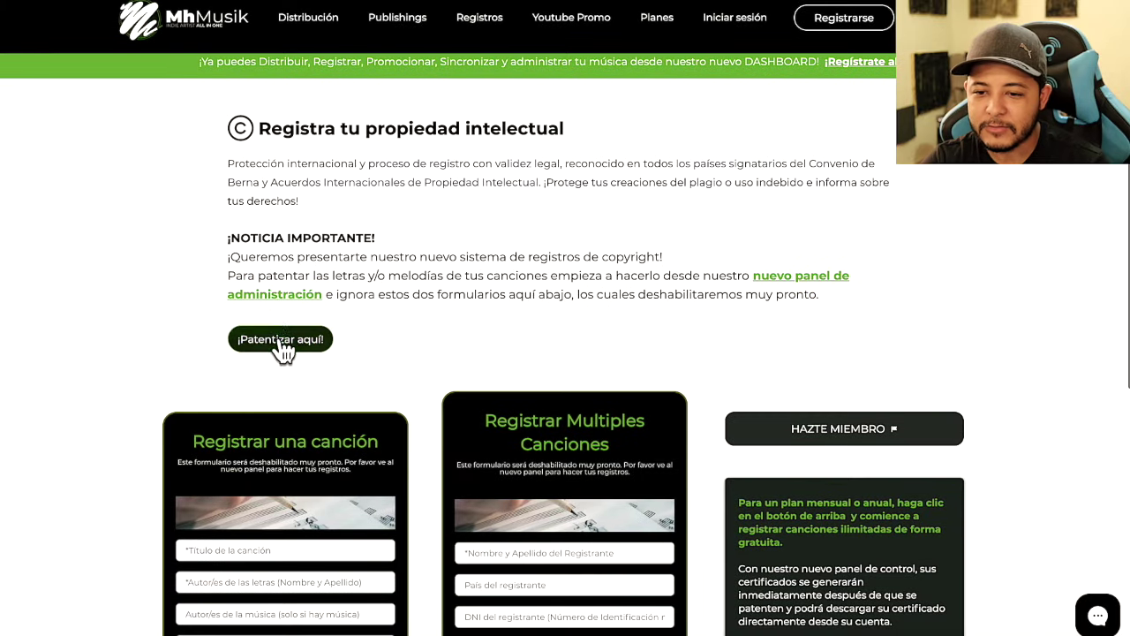
drag(229, 238, 676, 356)
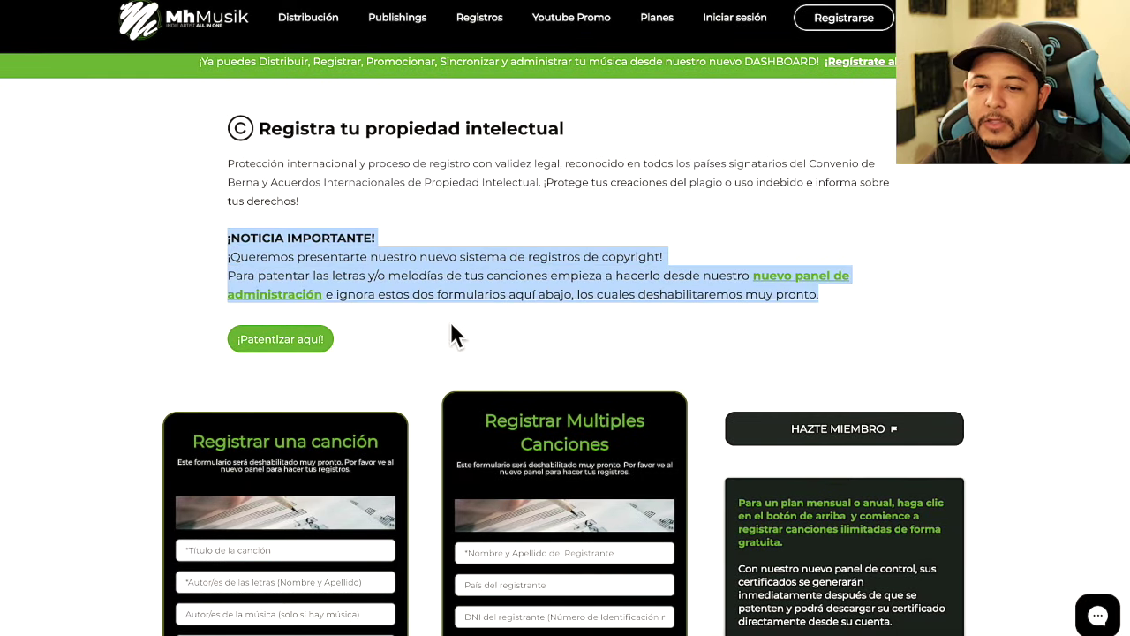
scroll(450, 334, down, 3)
mouse_move(176, 285)
mouse_down()
mouse_move(353, 293)
mouse_move(186, 291)
mouse_up()
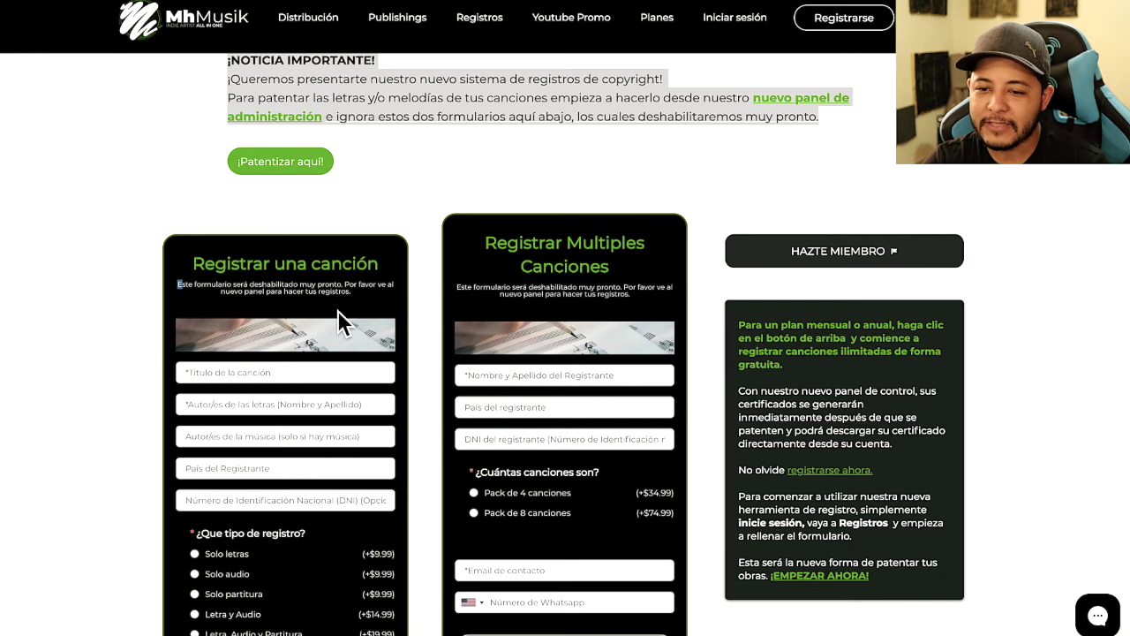
scroll(341, 320, down, 5)
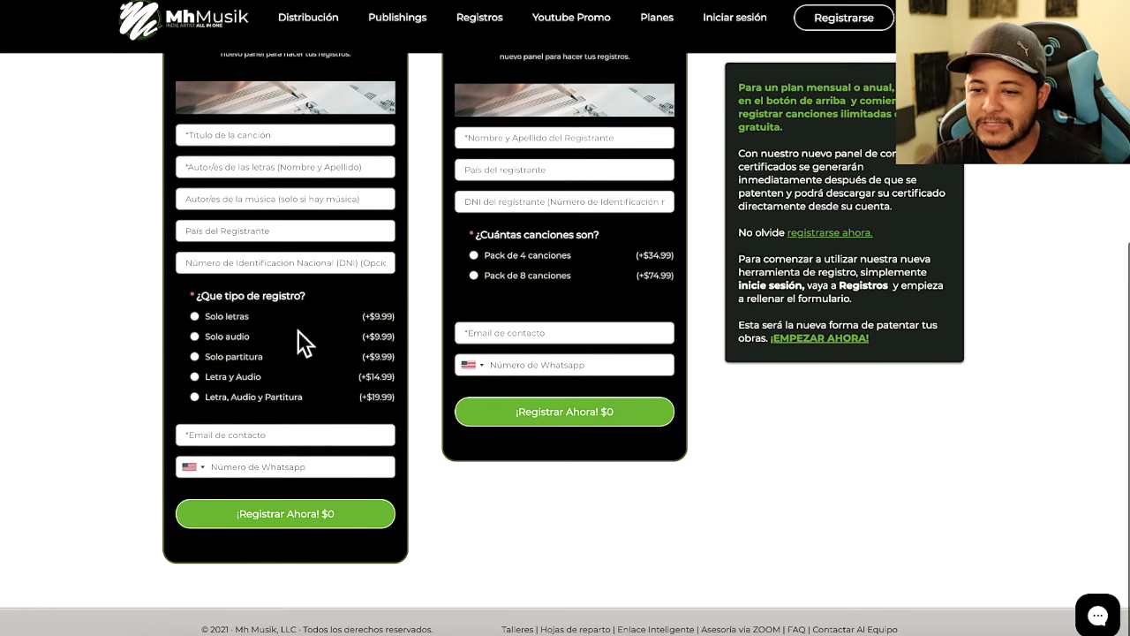
scroll(403, 234, up, 6)
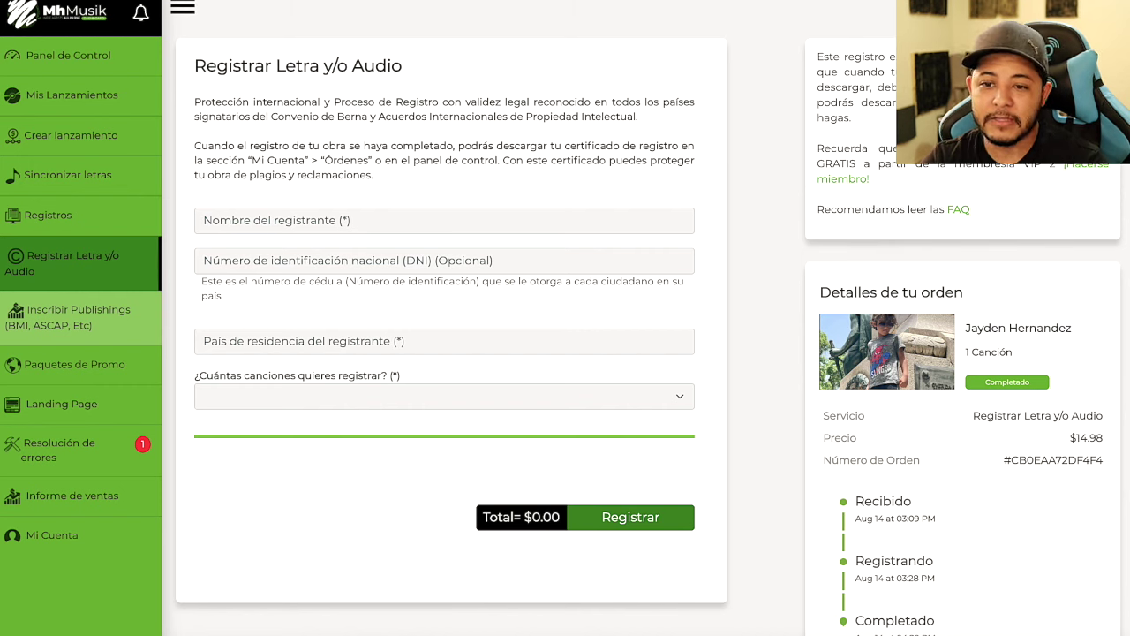
Return to the dashboard registration form and read its introductory and info text
key(ctrl+Tab)
scroll(446, 284, down, 4)
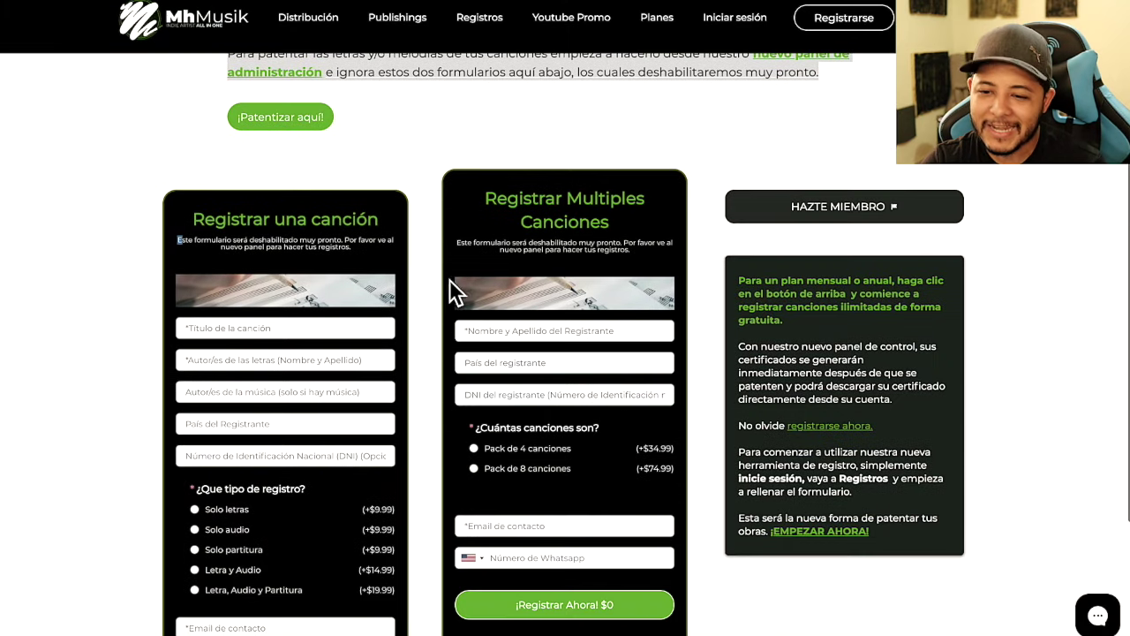
scroll(309, 382, up, 4)
key(ctrl+Tab)
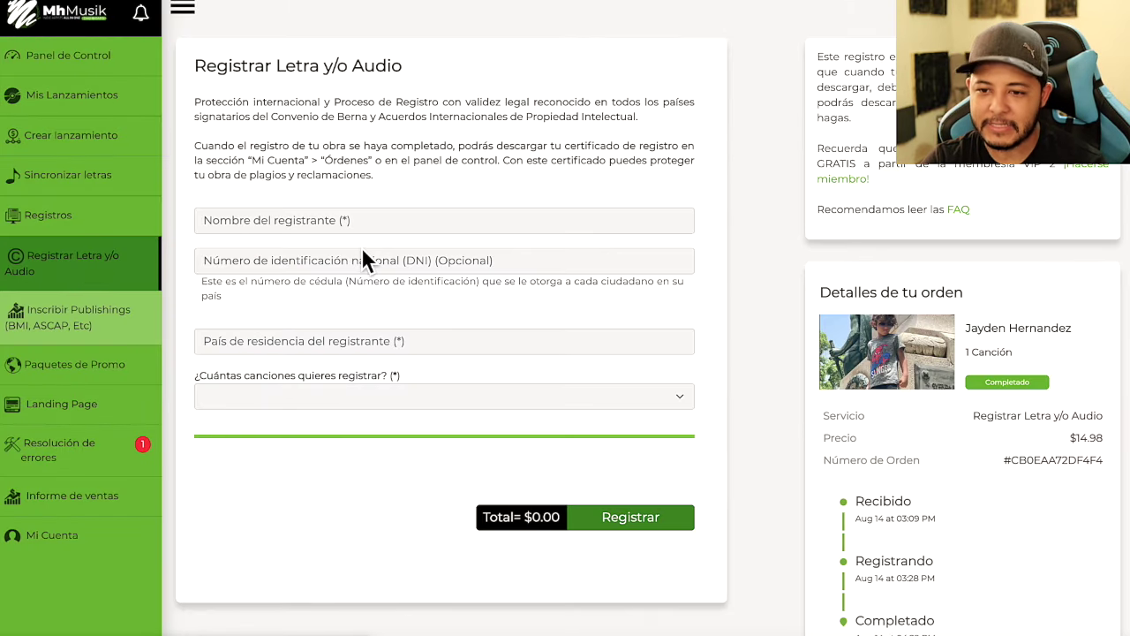
drag(198, 101, 381, 189)
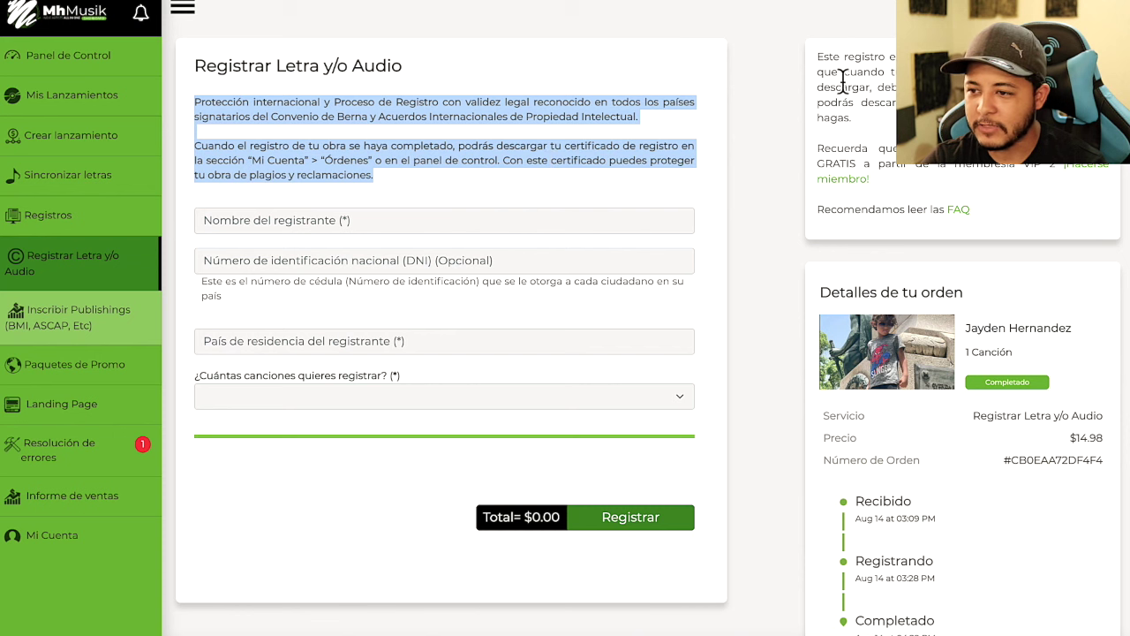
drag(819, 57, 947, 228)
click(606, 150)
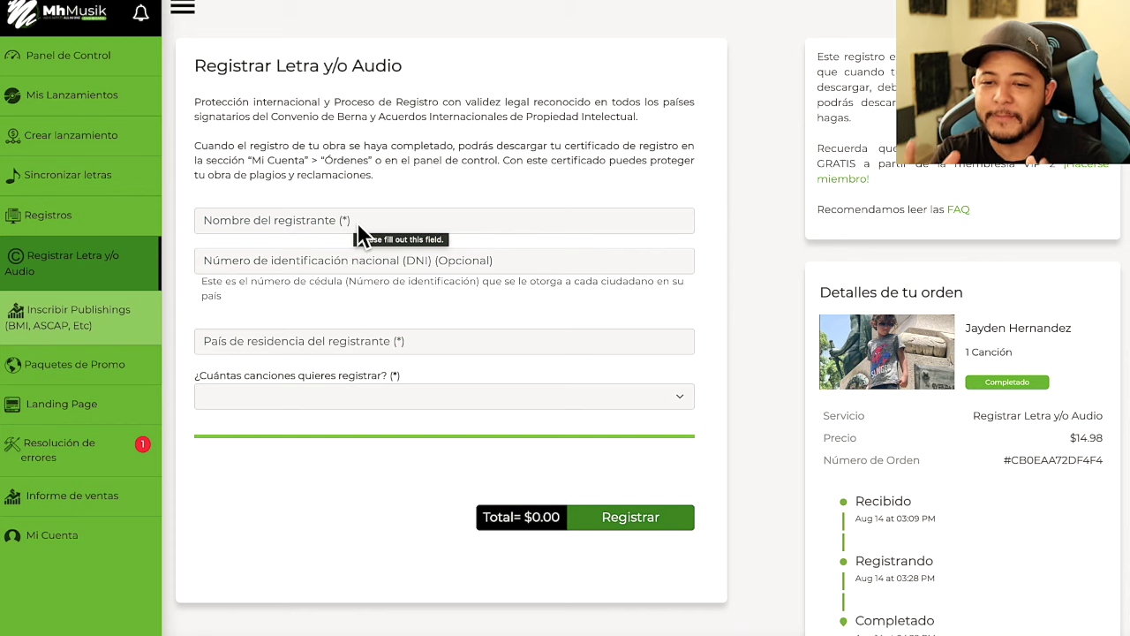
Enter the registrant's name and New York as the country of residence
click(356, 221)
text(Ramon)
click(350, 260)
click(465, 302)
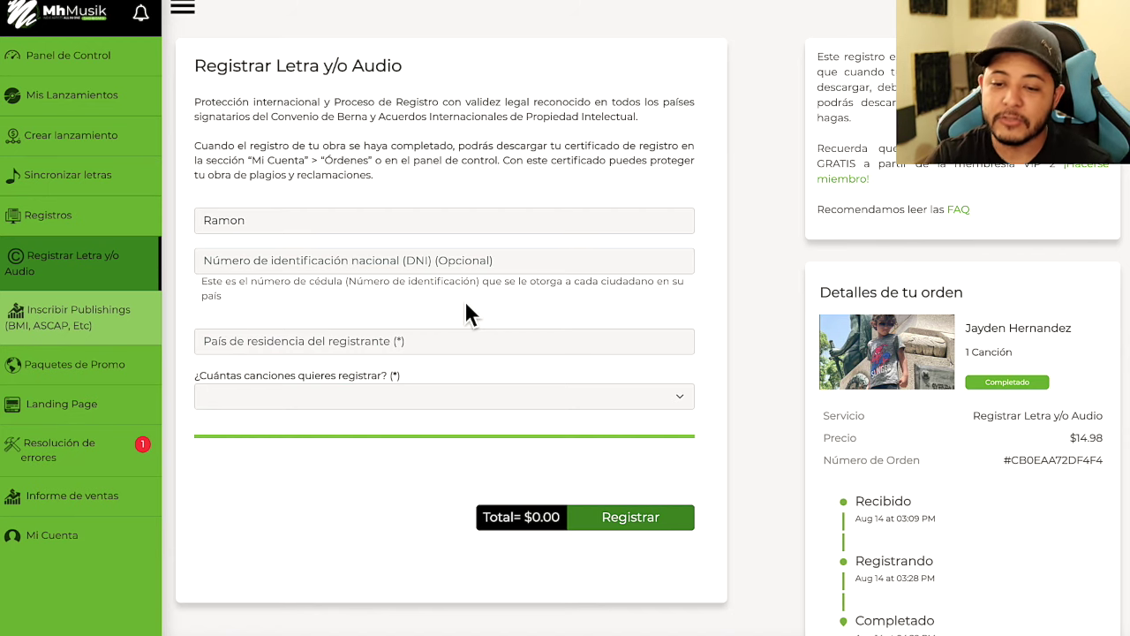
click(428, 341)
text(New York)
Fill the ID number from a saved autofill suggestion
click(292, 260)
click(291, 285)
click(425, 300)
scroll(416, 321, down, 1)
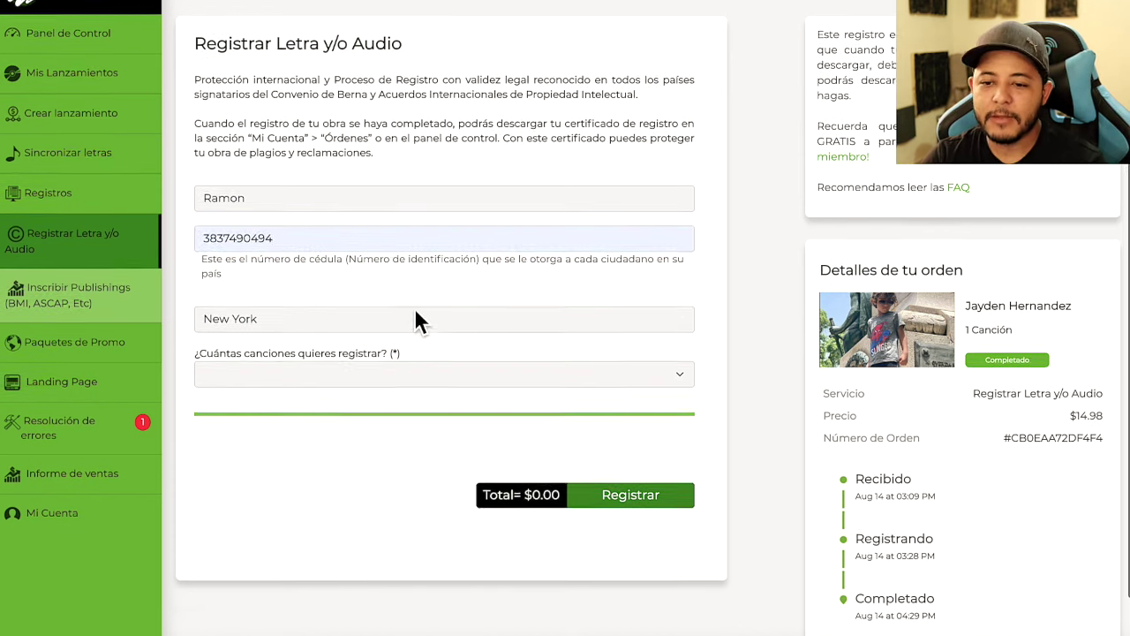
scroll(304, 330, down, 1)
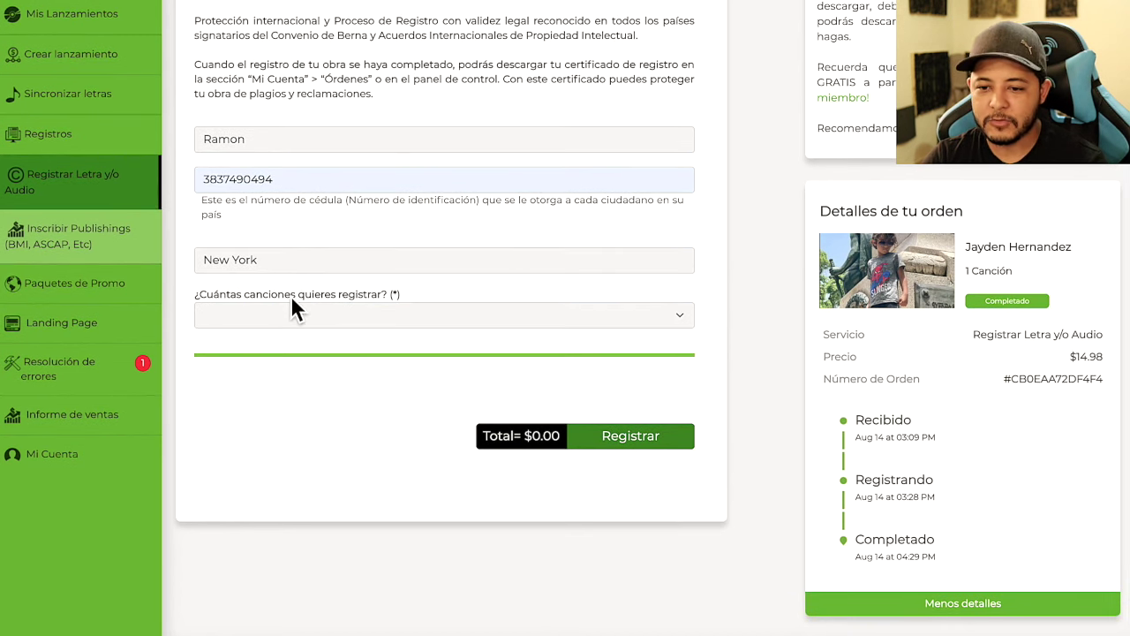
click(343, 316)
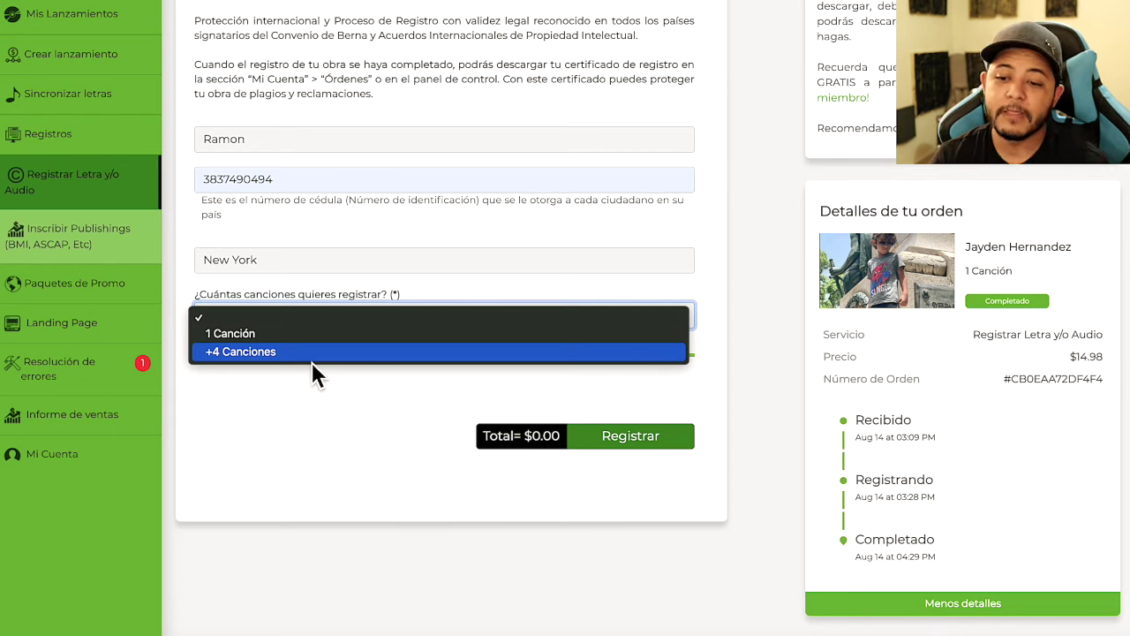
Set the song count to 1 Canción after briefly trying +4 Canciones
click(312, 359)
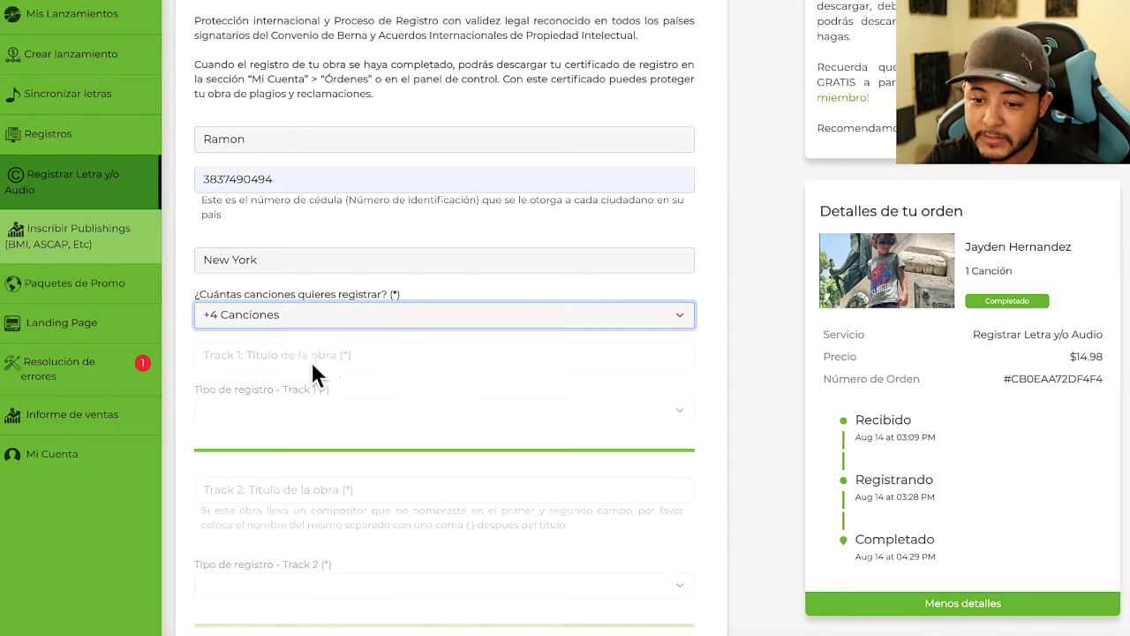
scroll(394, 323, down, 3)
scroll(392, 327, down, 8)
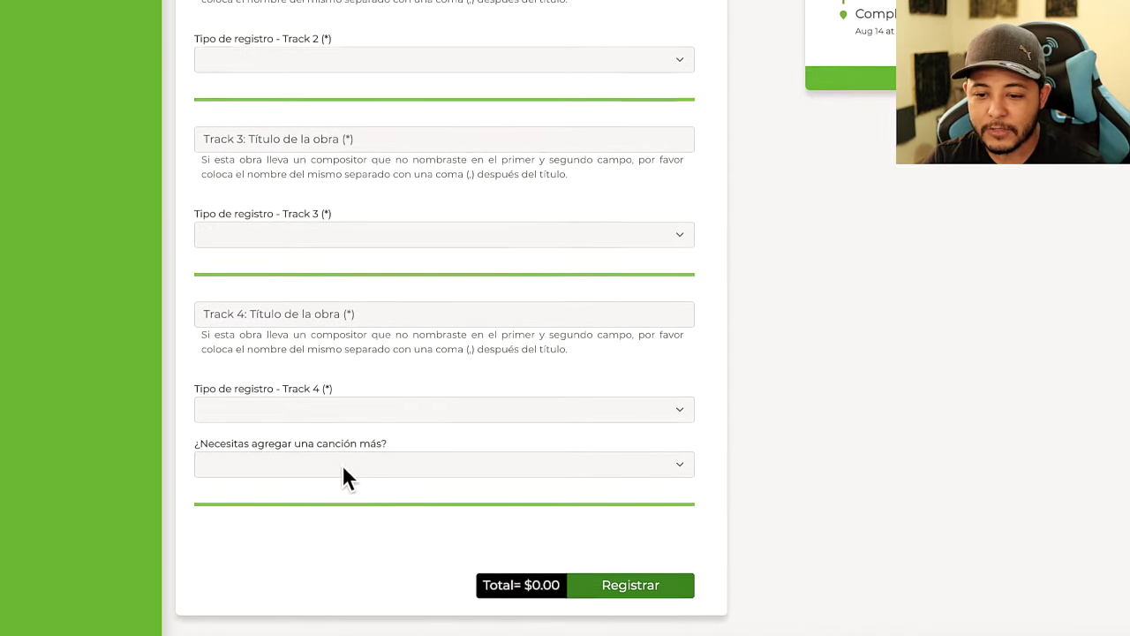
click(291, 466)
click(246, 483)
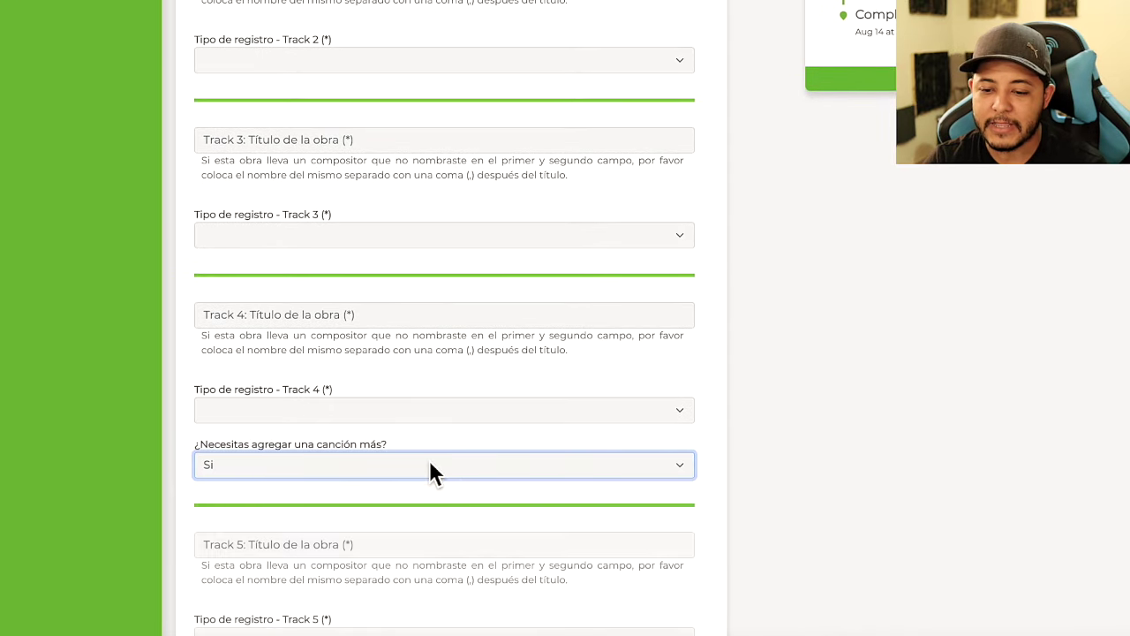
scroll(429, 469, down, 3)
scroll(402, 354, up, 8)
scroll(404, 324, up, 3)
scroll(328, 424, down, 6)
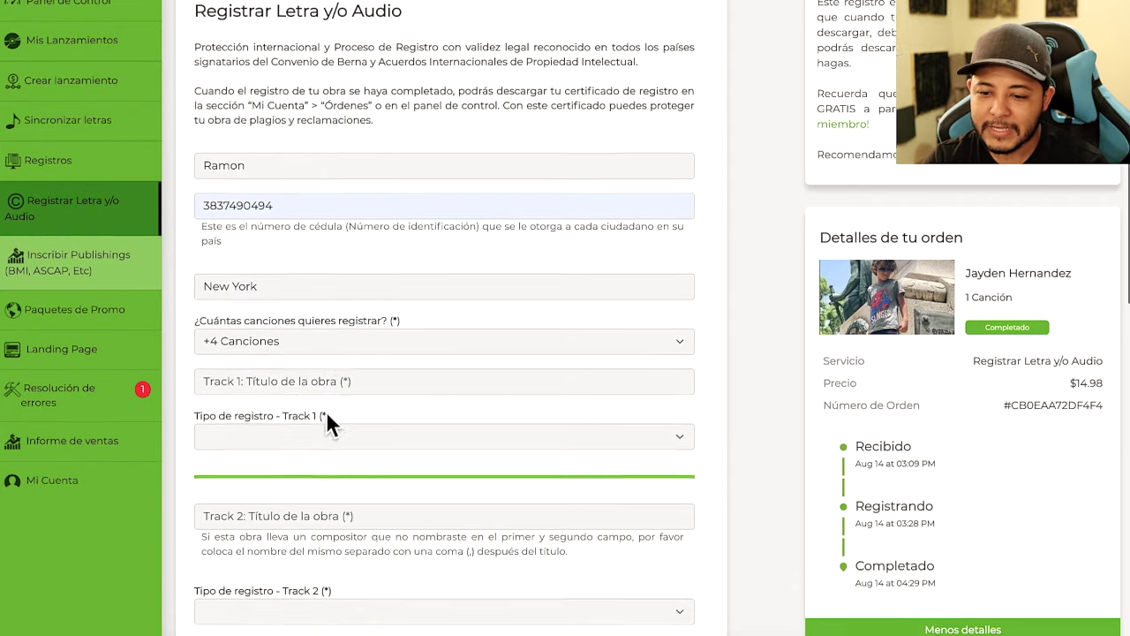
scroll(335, 384, up, 3)
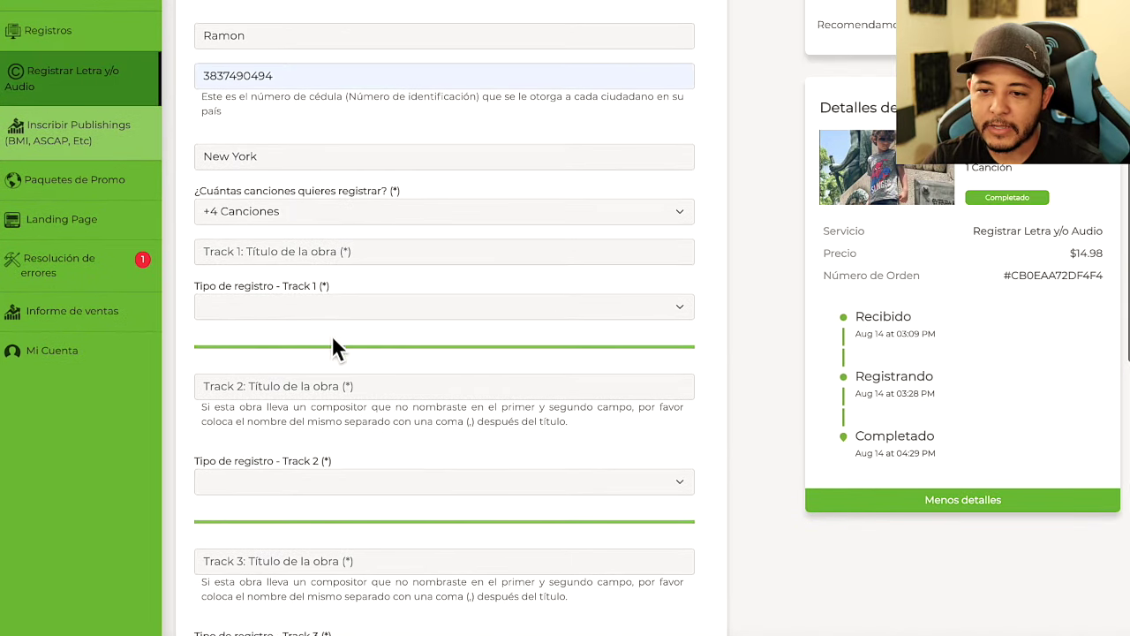
click(282, 350)
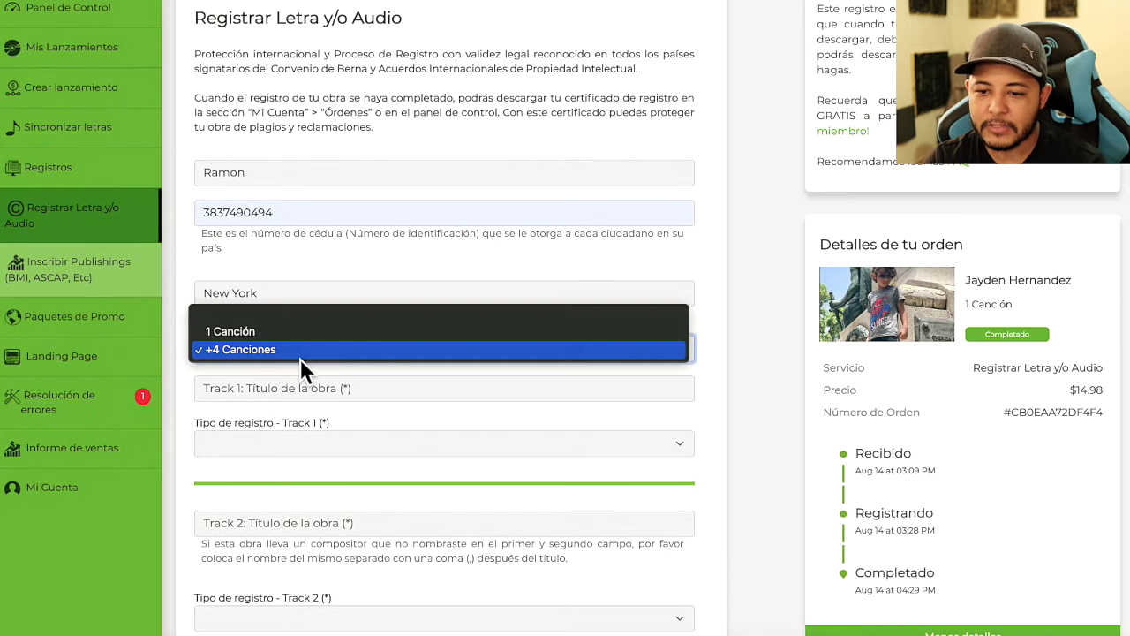
click(247, 332)
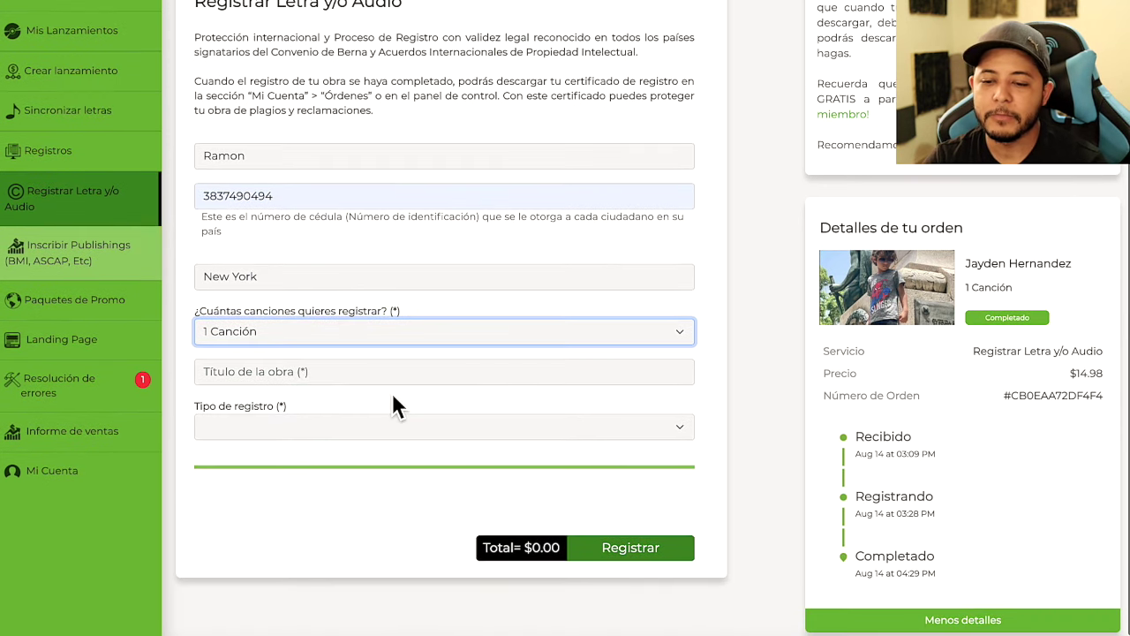
Enter the song title 'I Will Always Love You', correcting the mistyped 'YOu'
click(290, 408)
text(I Will Always Love YOu)
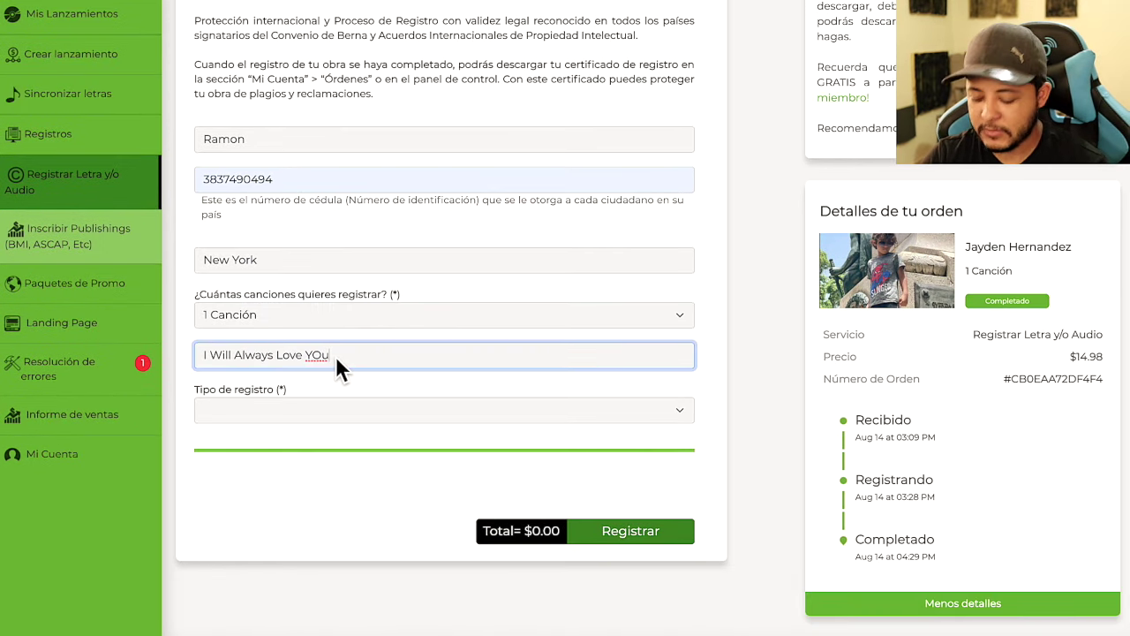
key(BackSpace)
key(BackSpace)
text(ou)
click(363, 381)
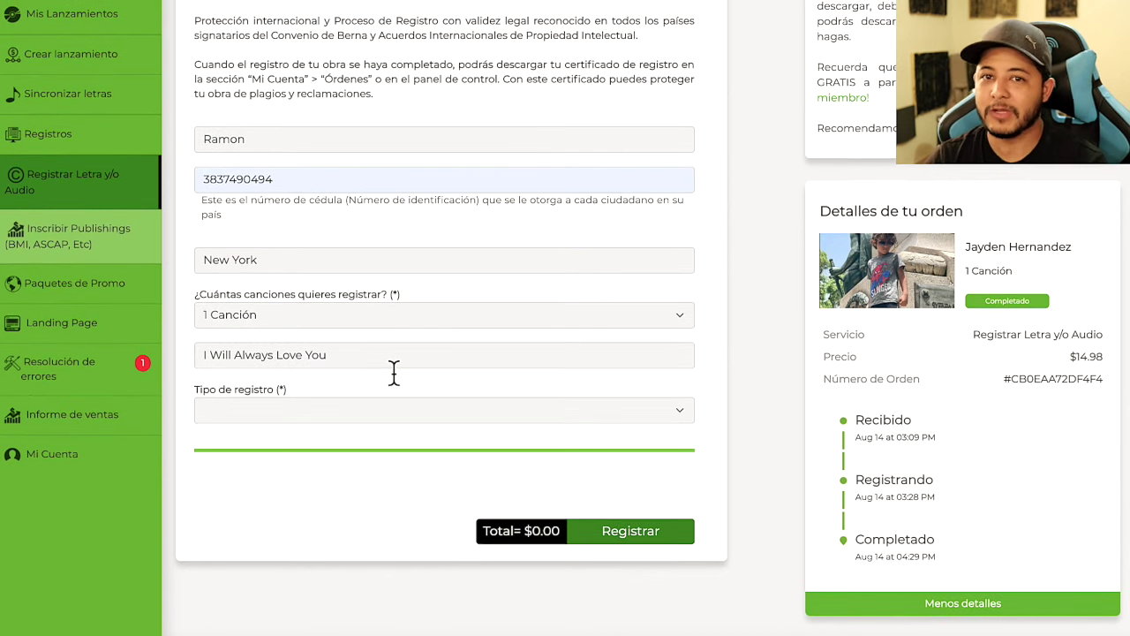
click(351, 411)
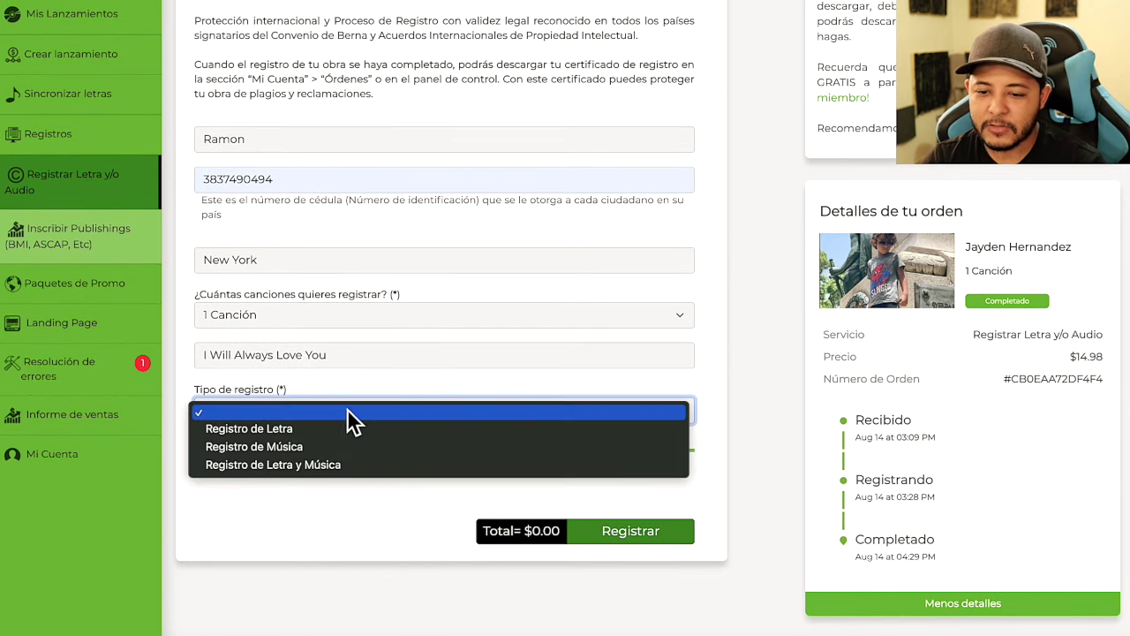
Set Tipo de registro to Registro de Letra y Música after trying Letra and Música alone
click(258, 429)
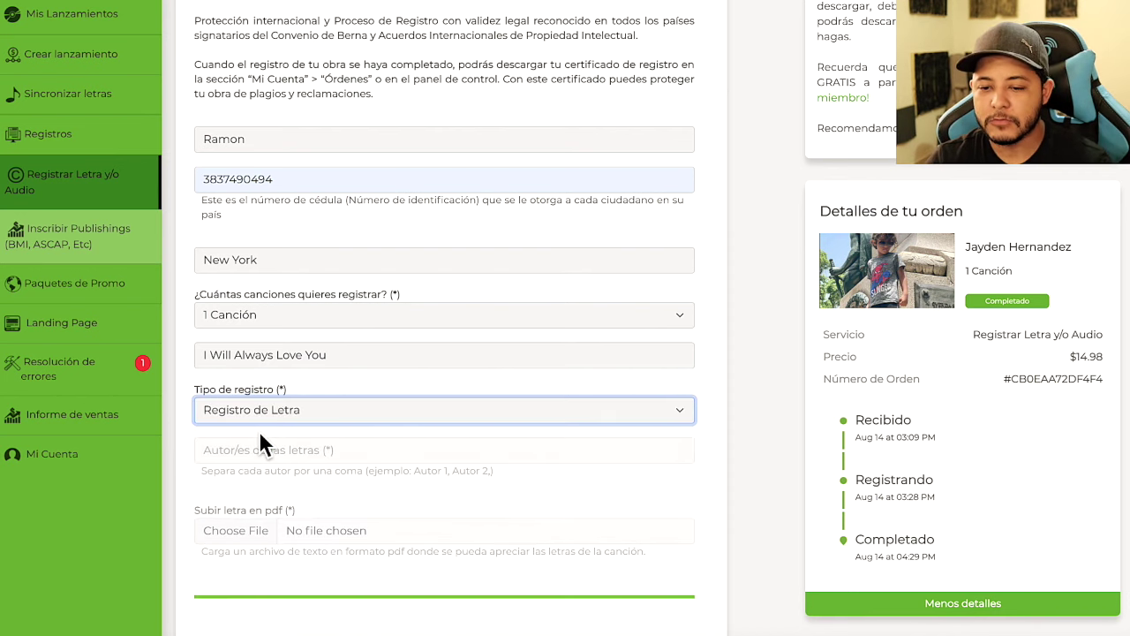
click(329, 410)
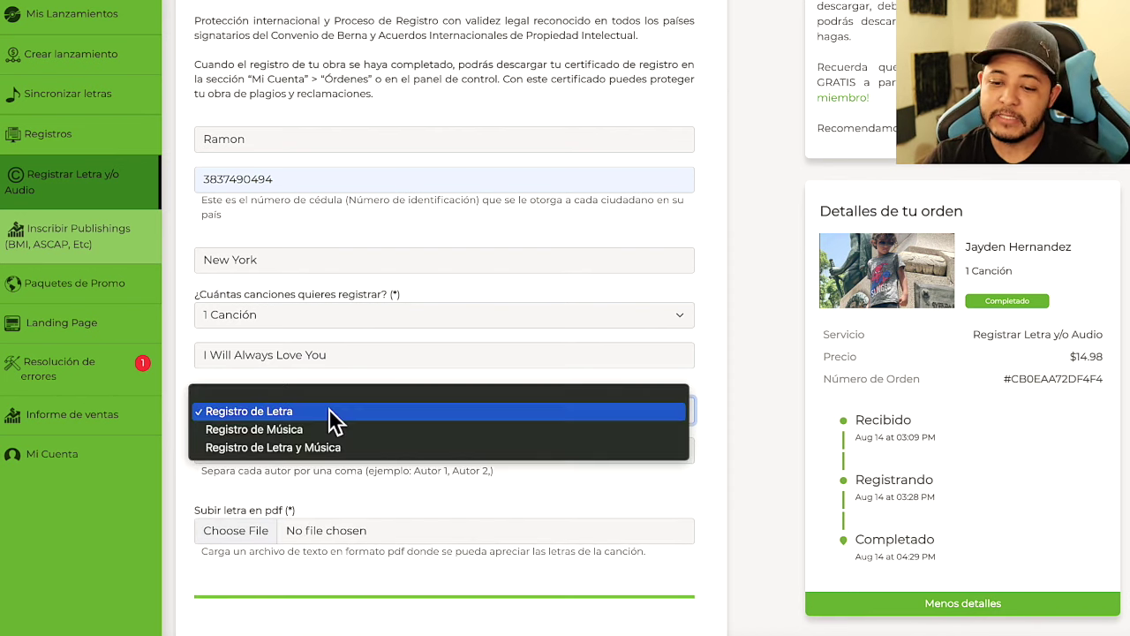
click(285, 432)
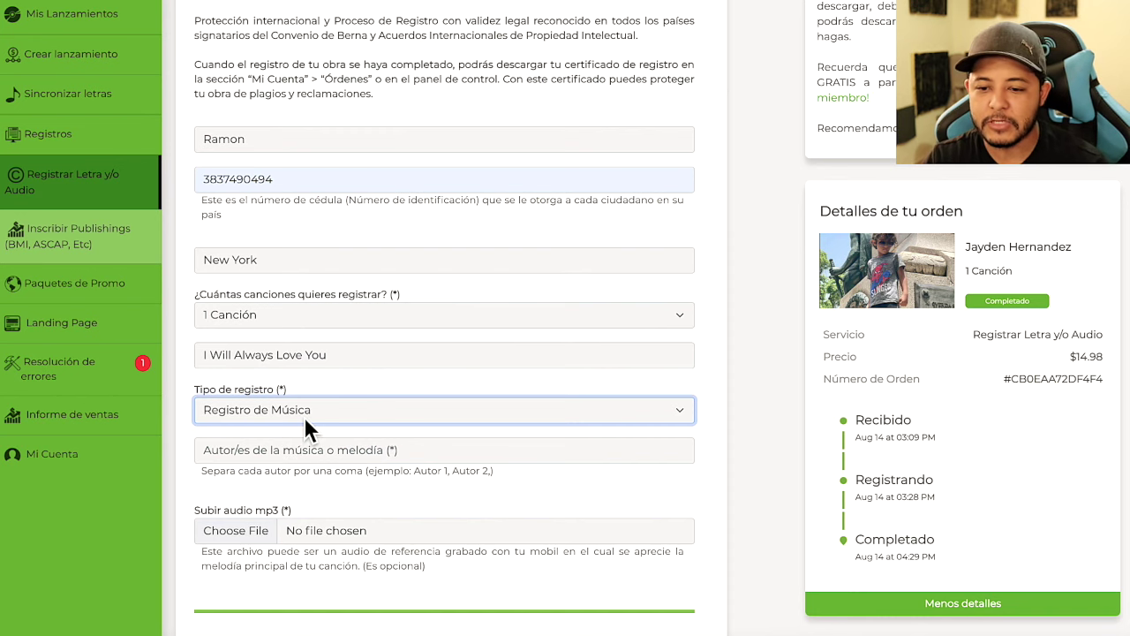
click(304, 416)
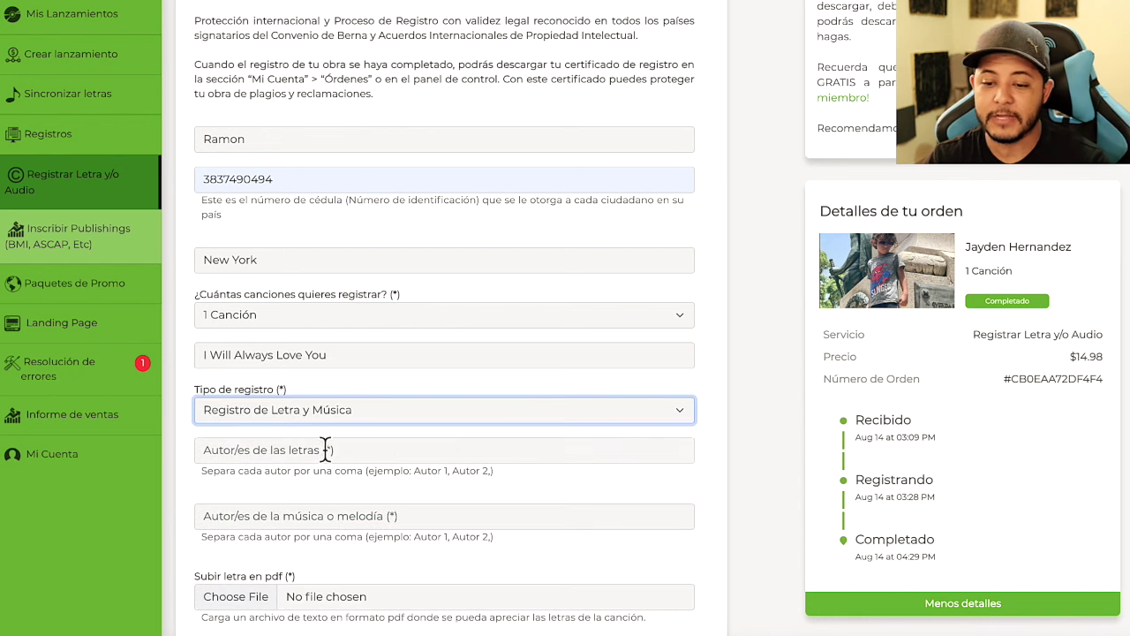
scroll(329, 448, down, 2)
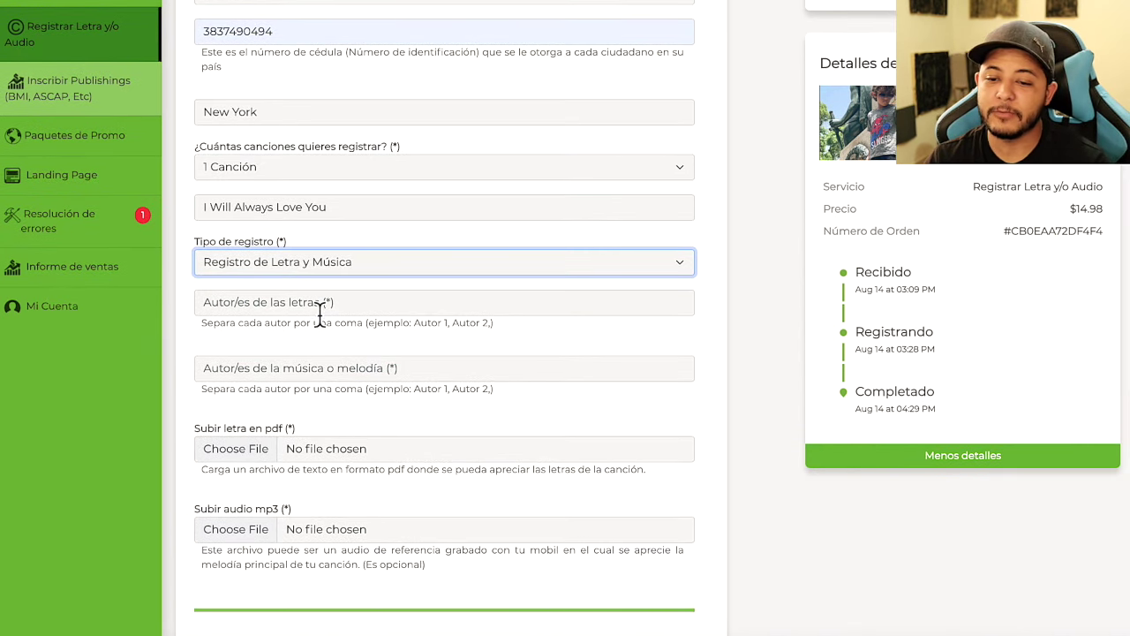
Fill both the lyric-author and music-author fields with the songwriter's name
click(320, 305)
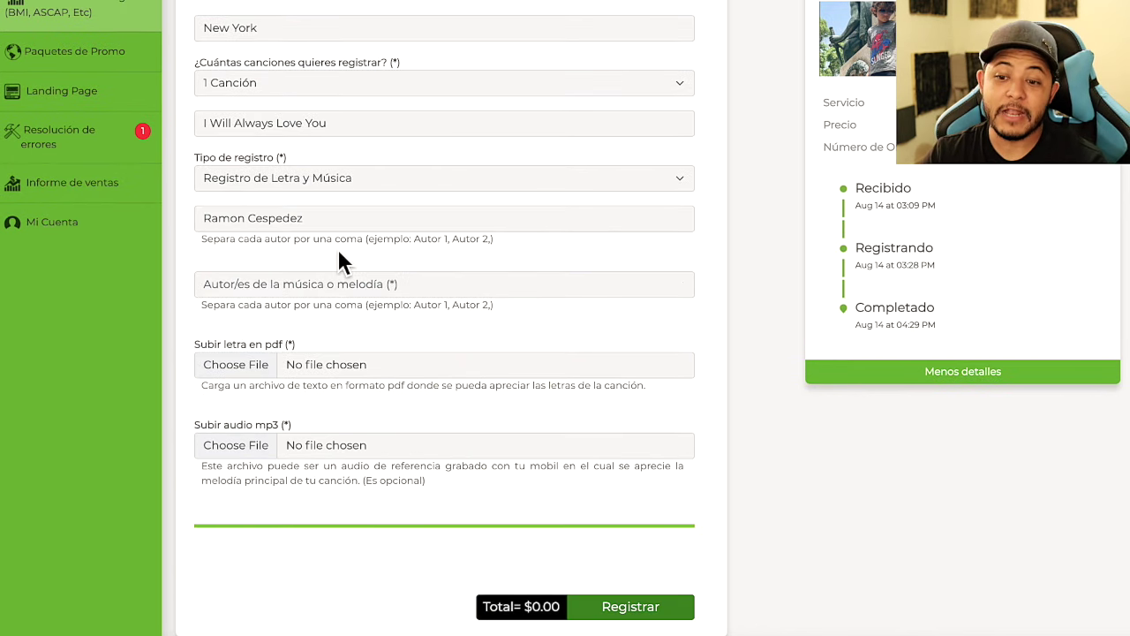
click(276, 290)
click(285, 266)
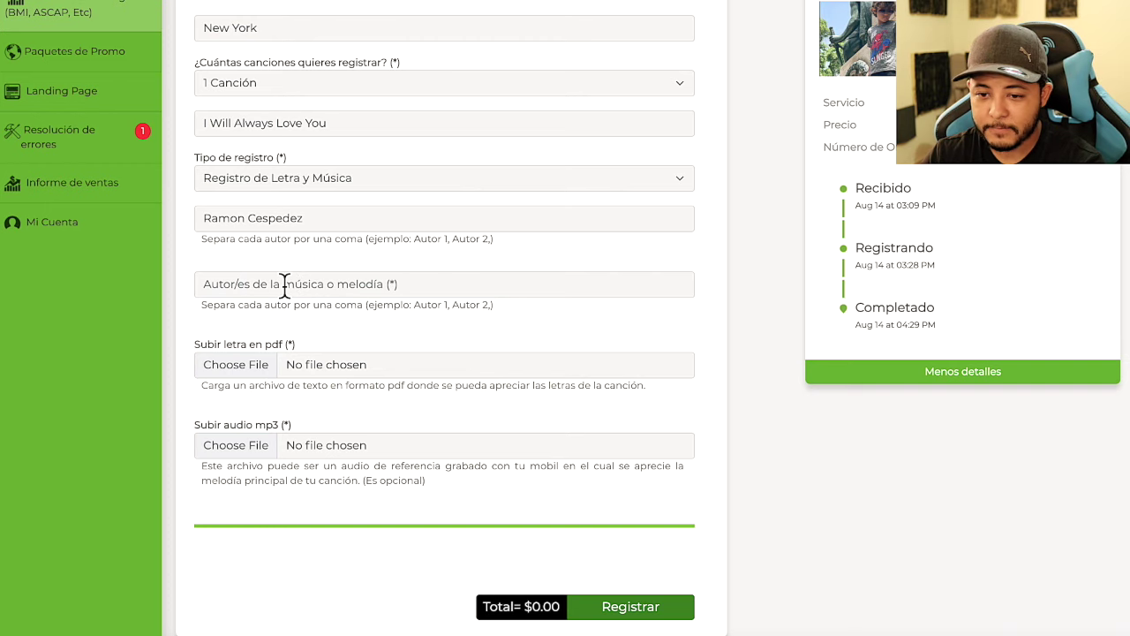
click(285, 285)
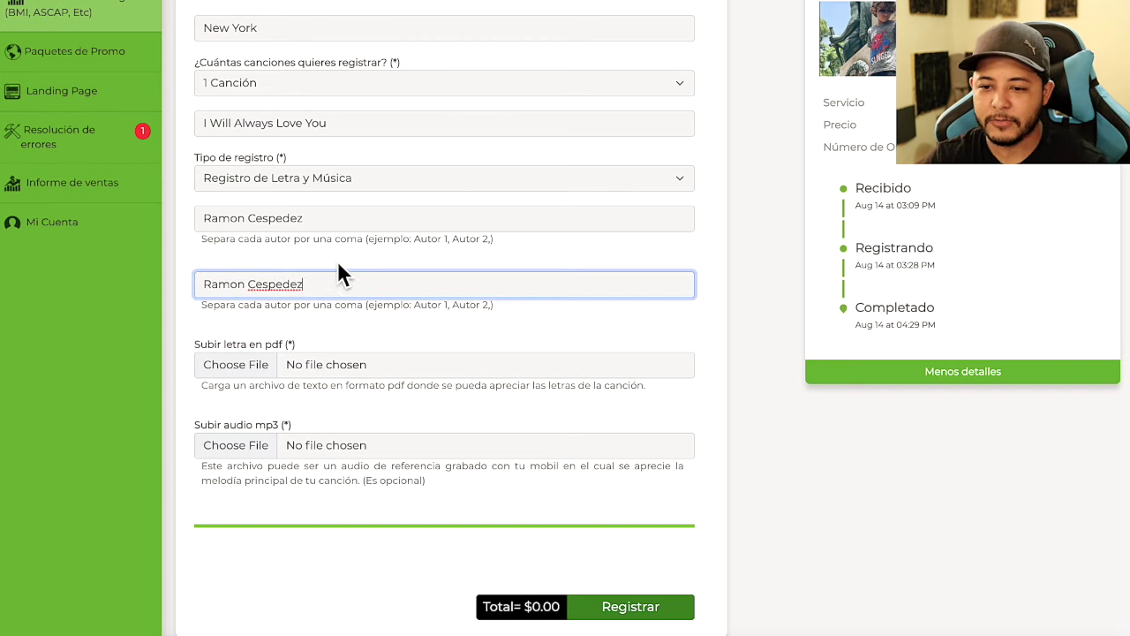
click(339, 262)
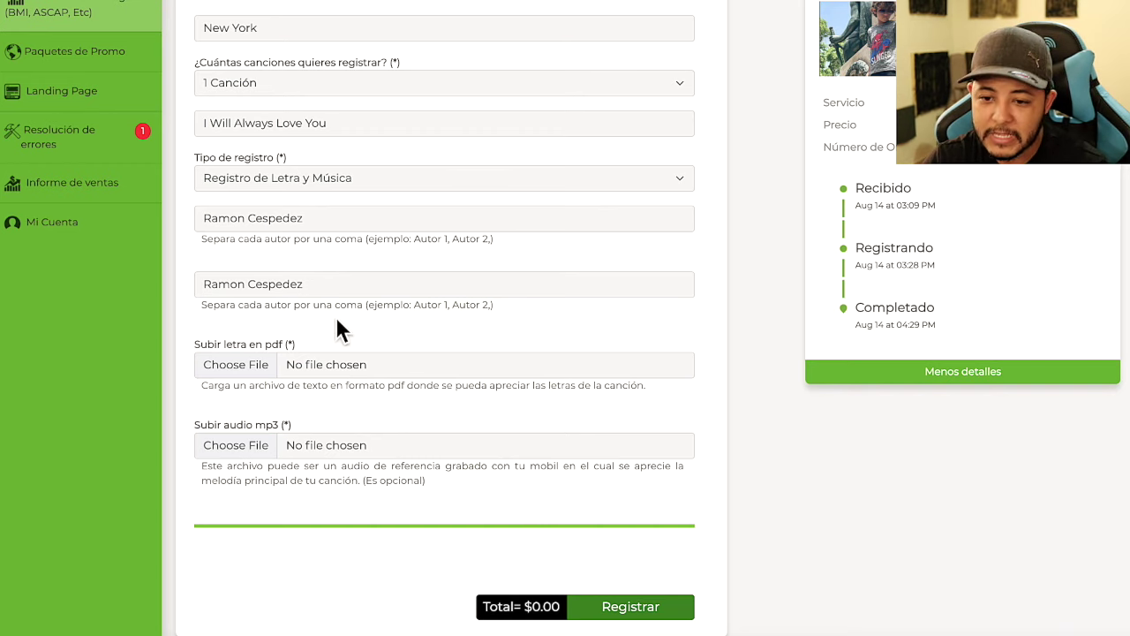
Read the hints on listing several authors with commas and recheck the lyrics author
drag(210, 309, 522, 314)
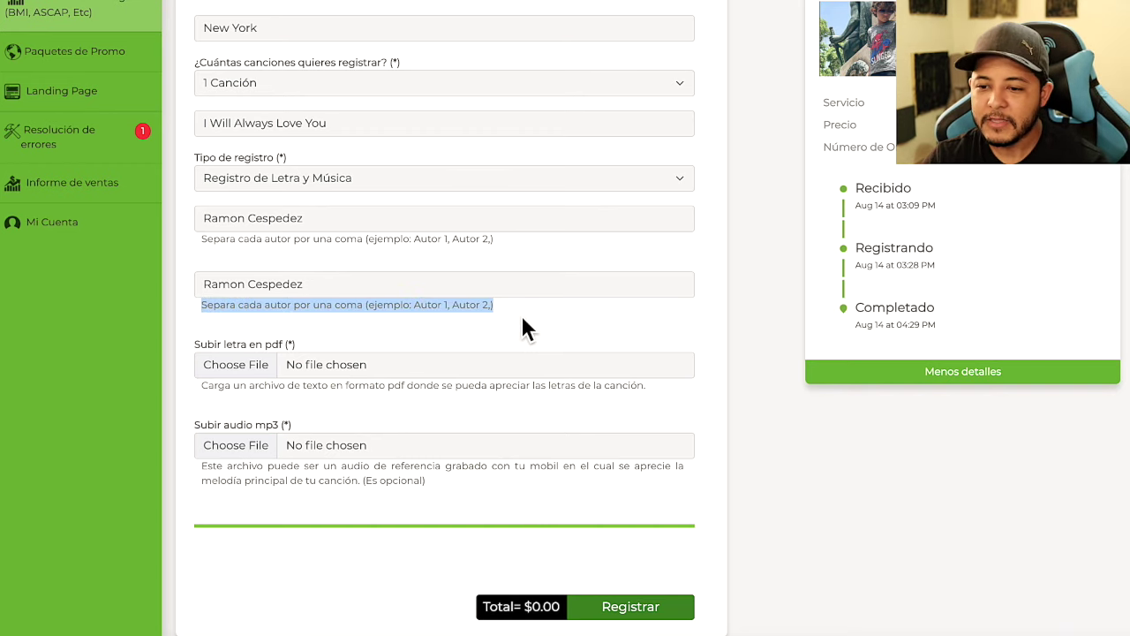
click(450, 320)
drag(450, 320, 540, 314)
click(540, 314)
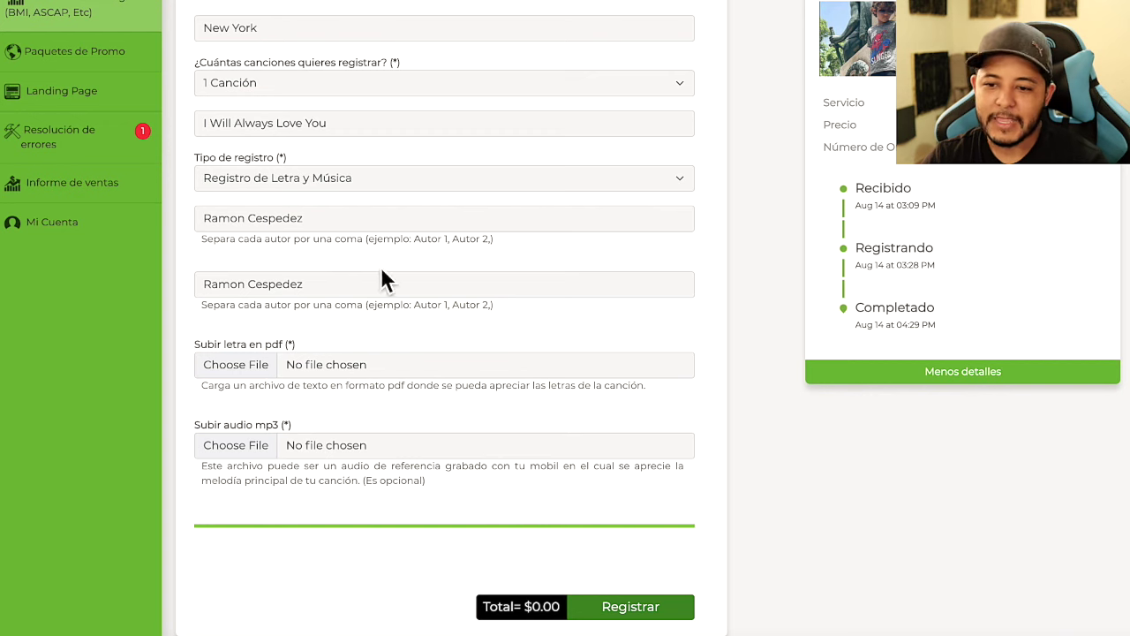
click(321, 223)
key(ctrl+a)
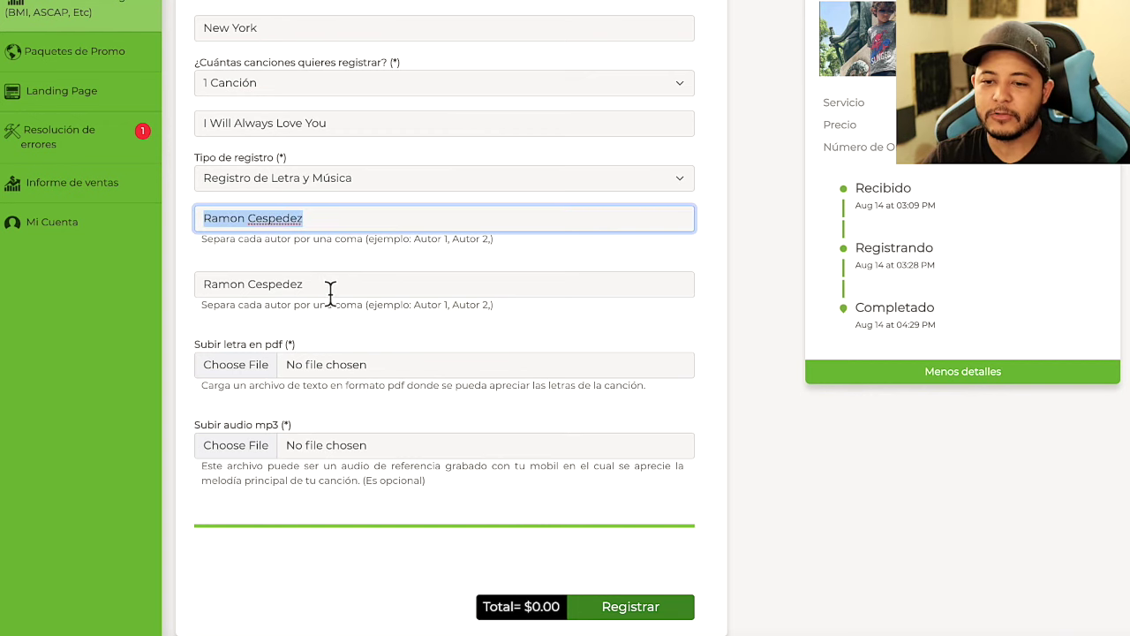
drag(330, 287, 202, 256)
click(251, 252)
Check the lyrics PDF upload requirement and view the Abba lyrics document in Google Docs
scroll(259, 252, down, 1)
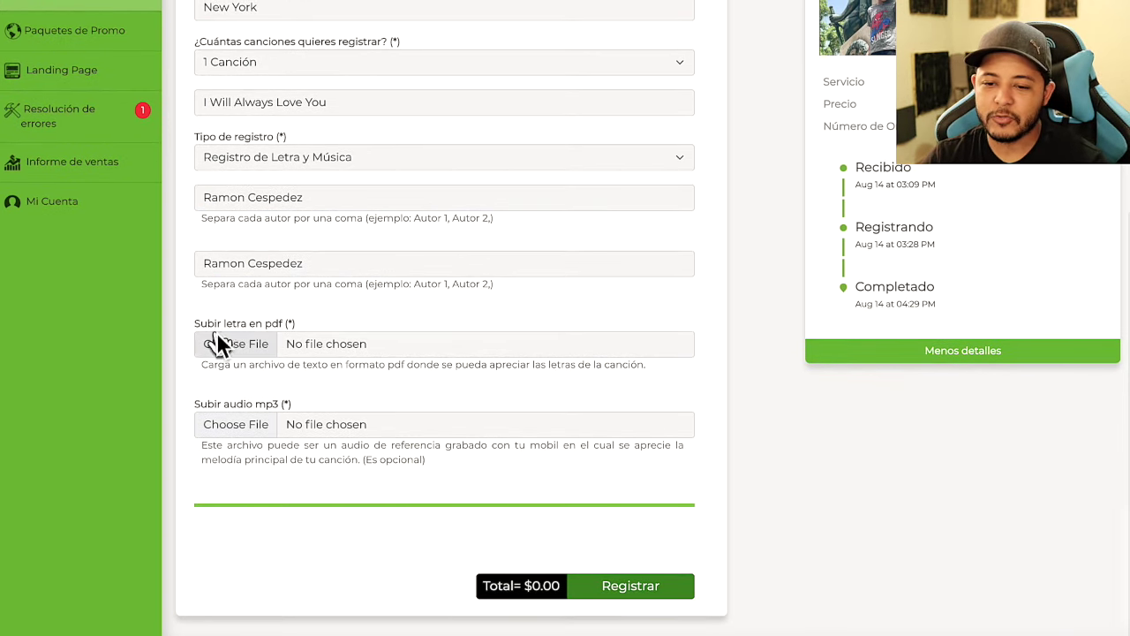
drag(189, 323, 359, 325)
click(360, 325)
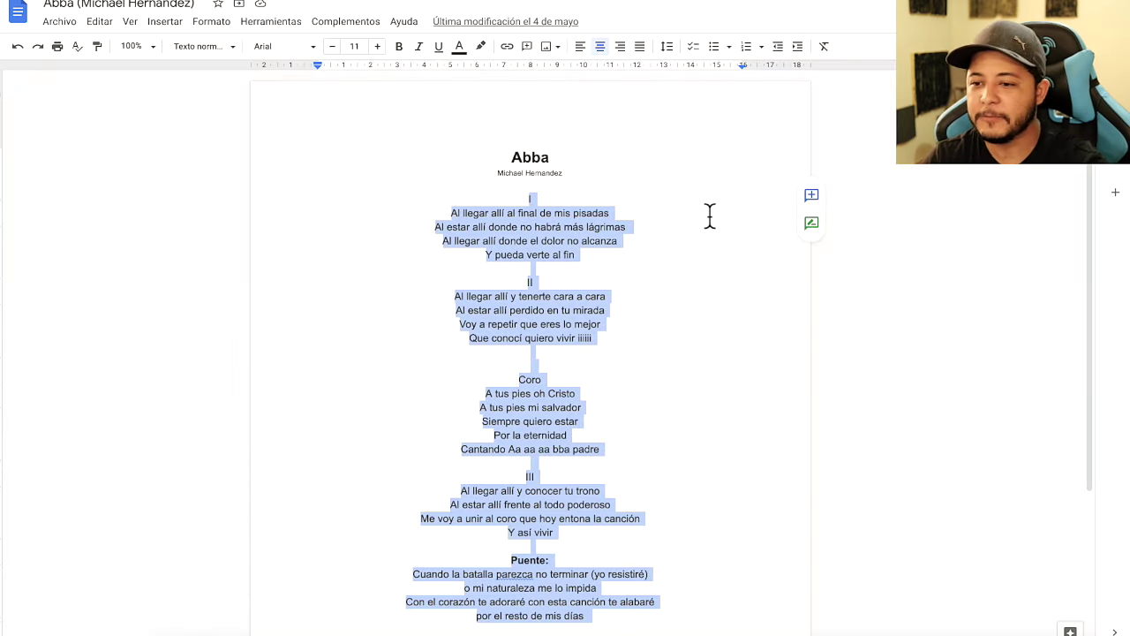
scroll(689, 235, down, 1)
click(669, 263)
scroll(662, 279, down, 1)
scroll(659, 292, up, 2)
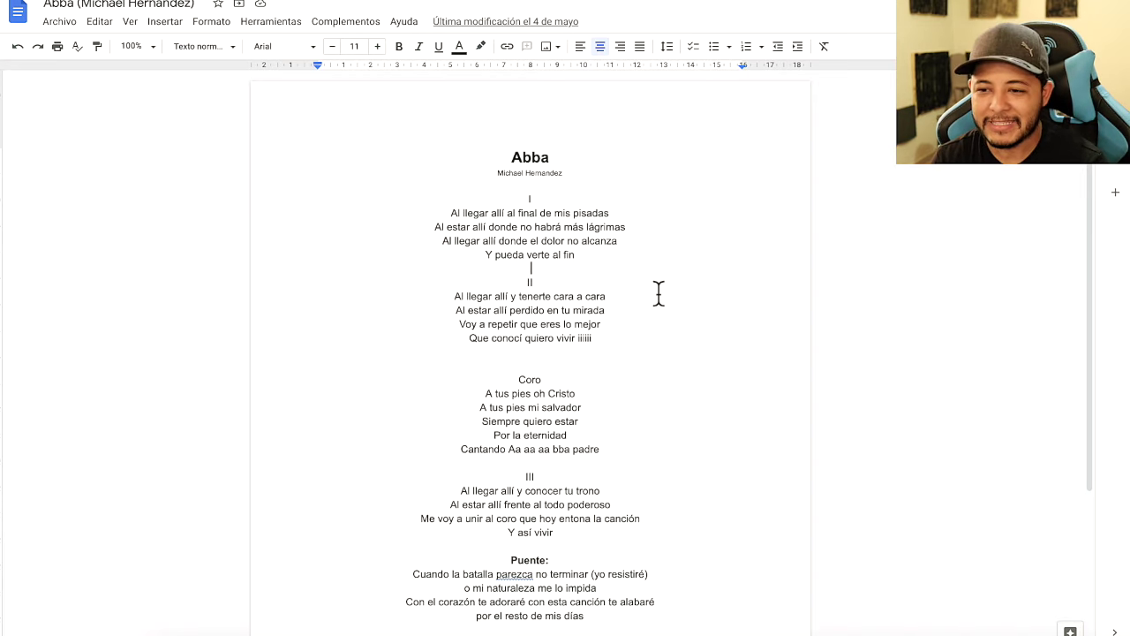
Review the Abba lyrics' opening verses, stanza II and chorus in the document
scroll(630, 296, down, 3)
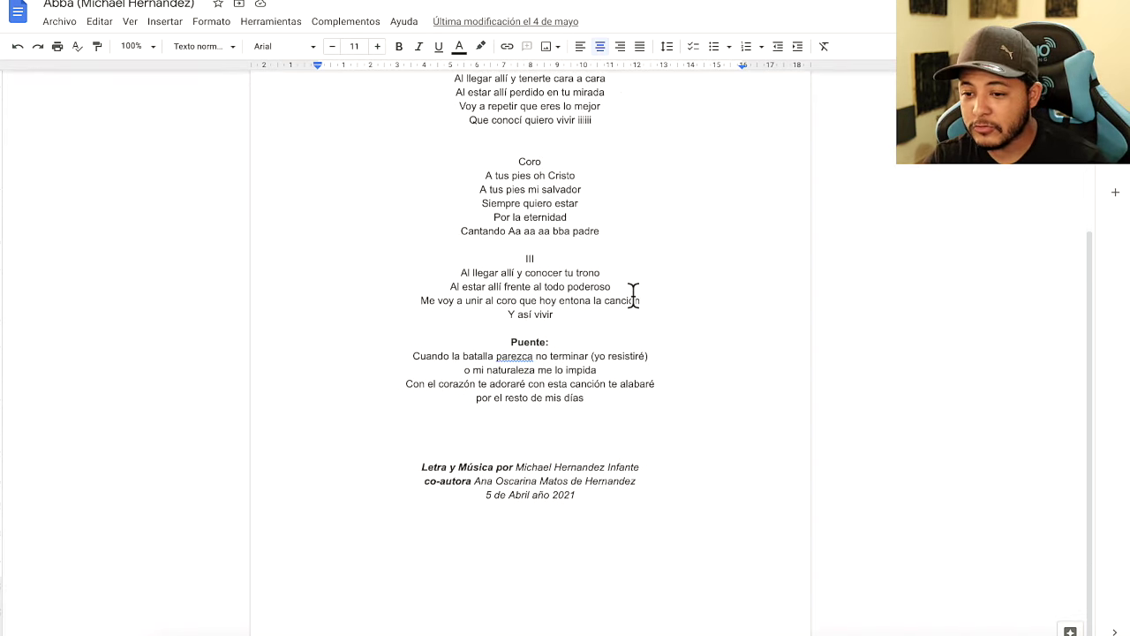
scroll(644, 270, up, 3)
drag(465, 189, 661, 456)
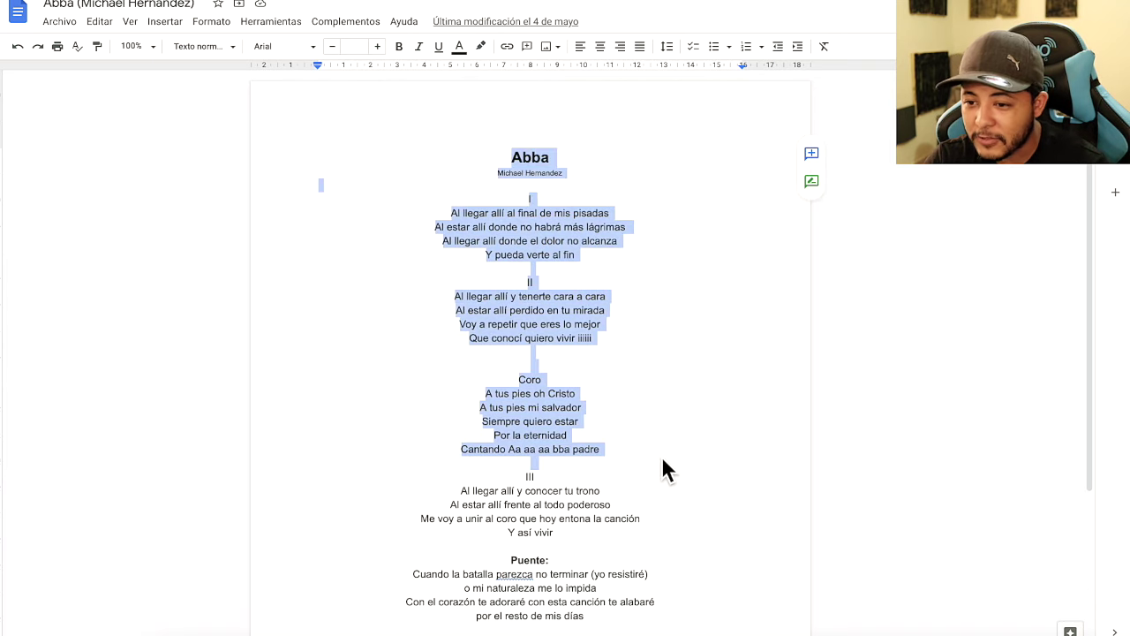
click(661, 455)
drag(468, 193, 568, 247)
click(609, 292)
scroll(609, 292, down, 1)
drag(430, 214, 625, 277)
scroll(623, 270, down, 2)
click(496, 232)
drag(475, 189, 628, 253)
scroll(628, 252, up, 3)
Download the lyrics via Archivo > Descargar > Documento PDF and close the preview
click(60, 22)
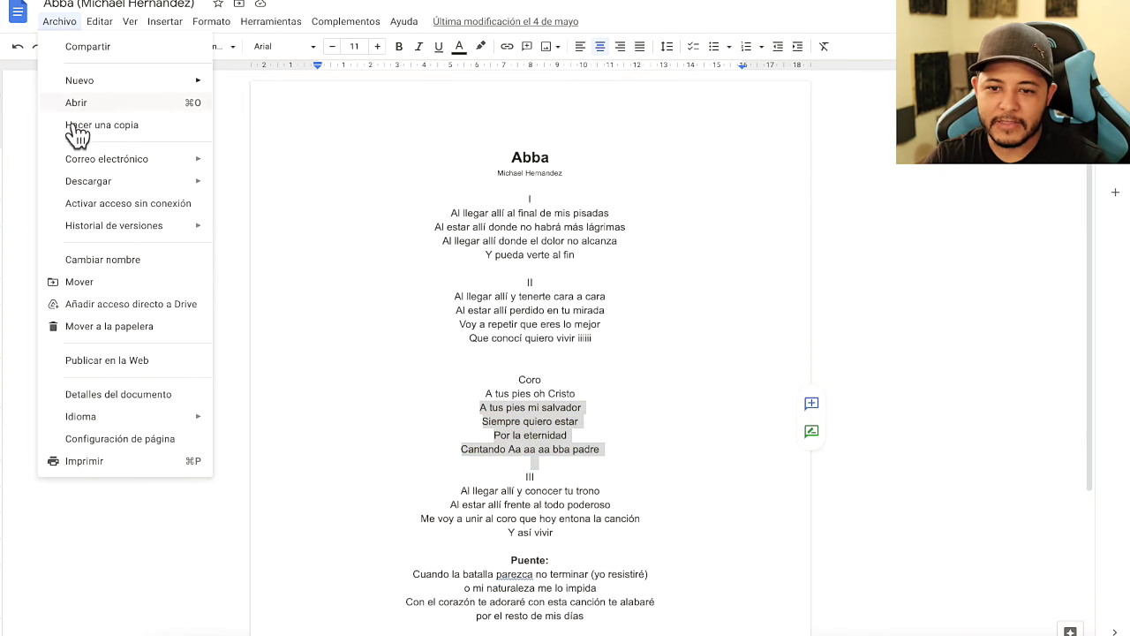
mouse_move(108, 183)
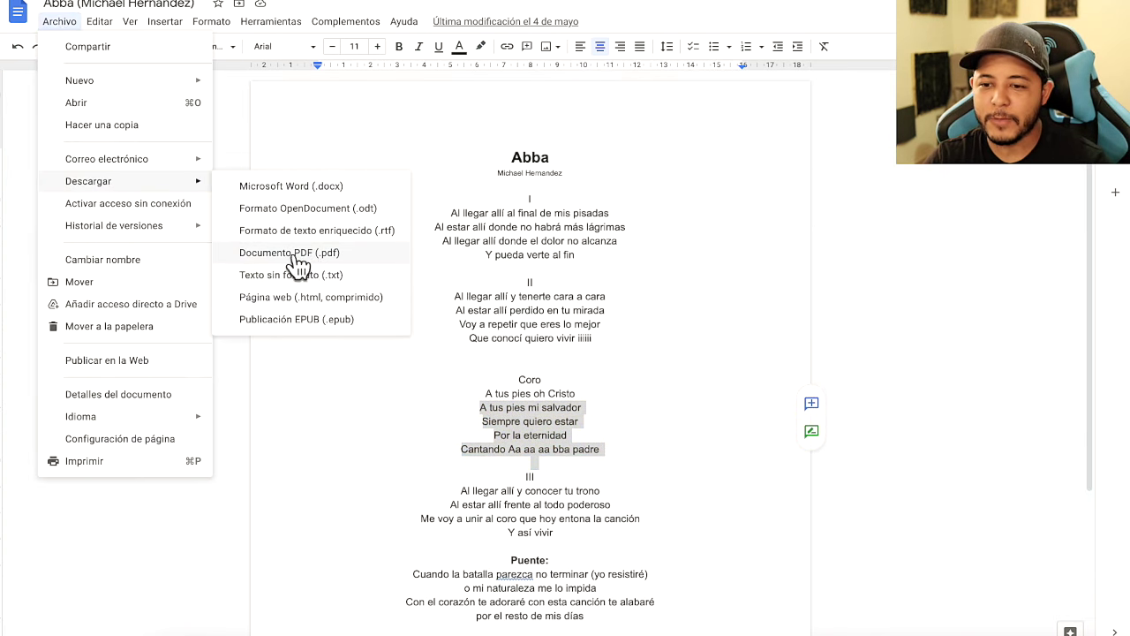
click(302, 254)
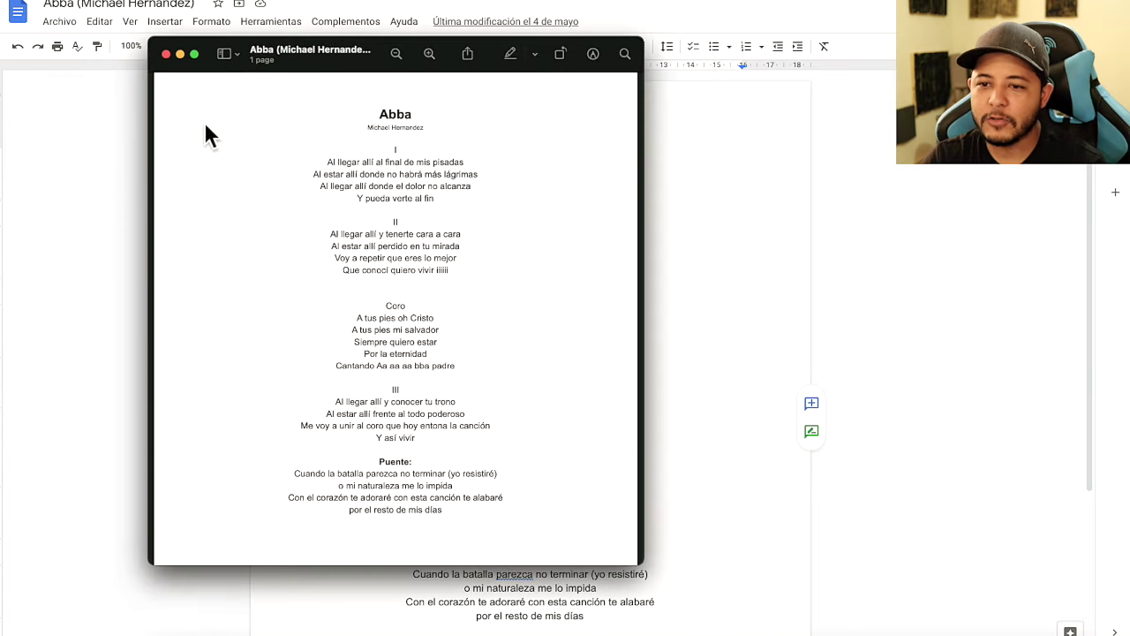
scroll(398, 252, down, 5)
scroll(398, 253, up, 5)
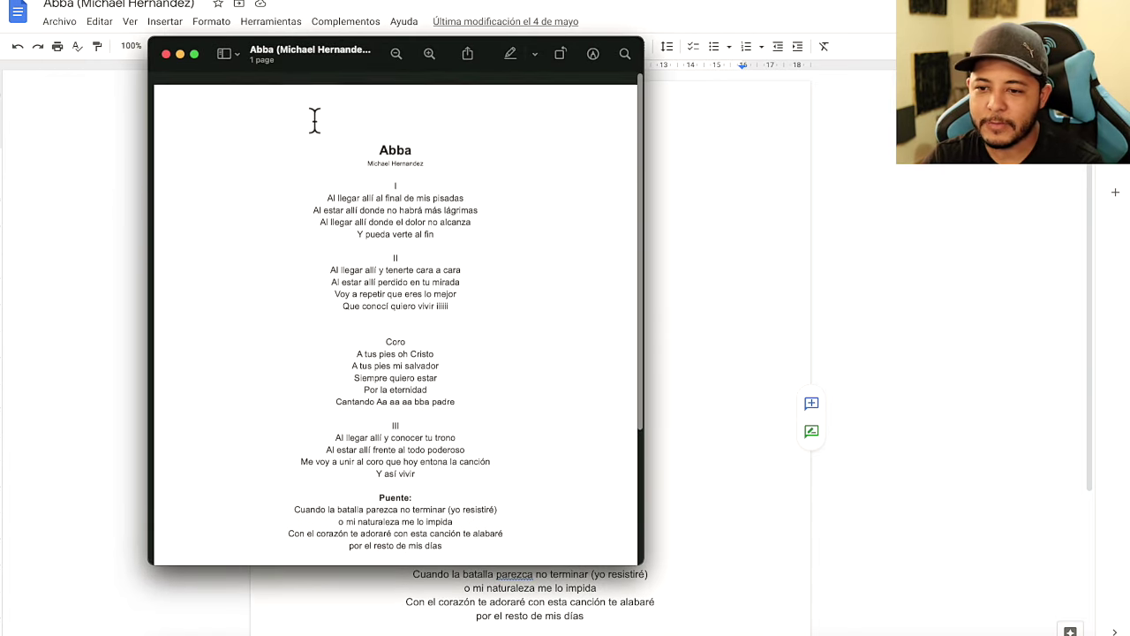
scroll(453, 179, down, 4)
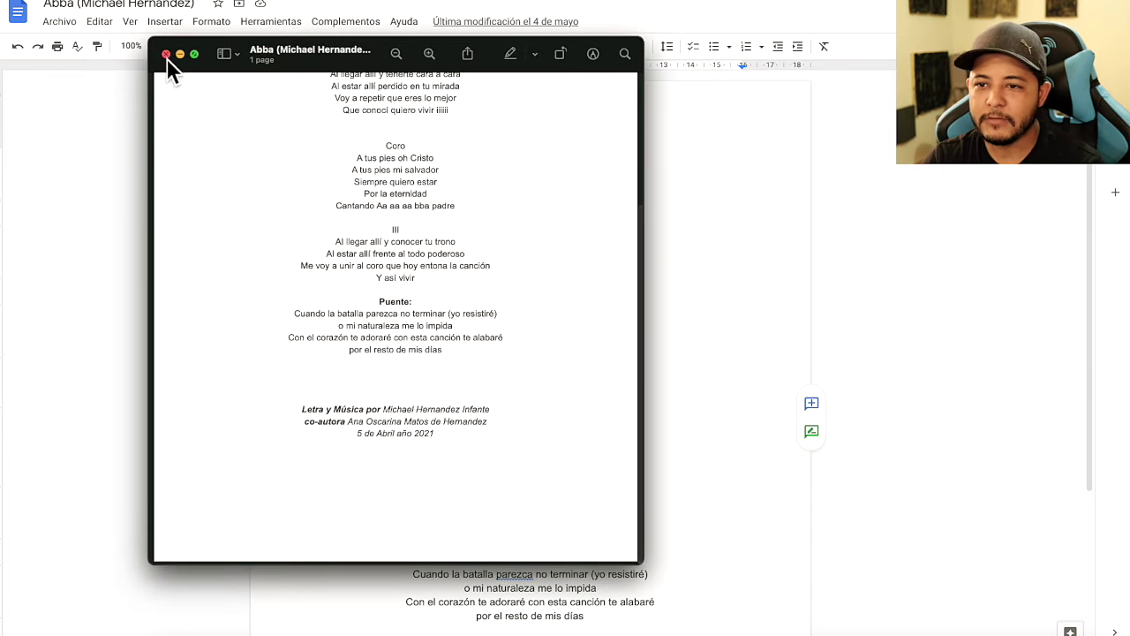
click(165, 54)
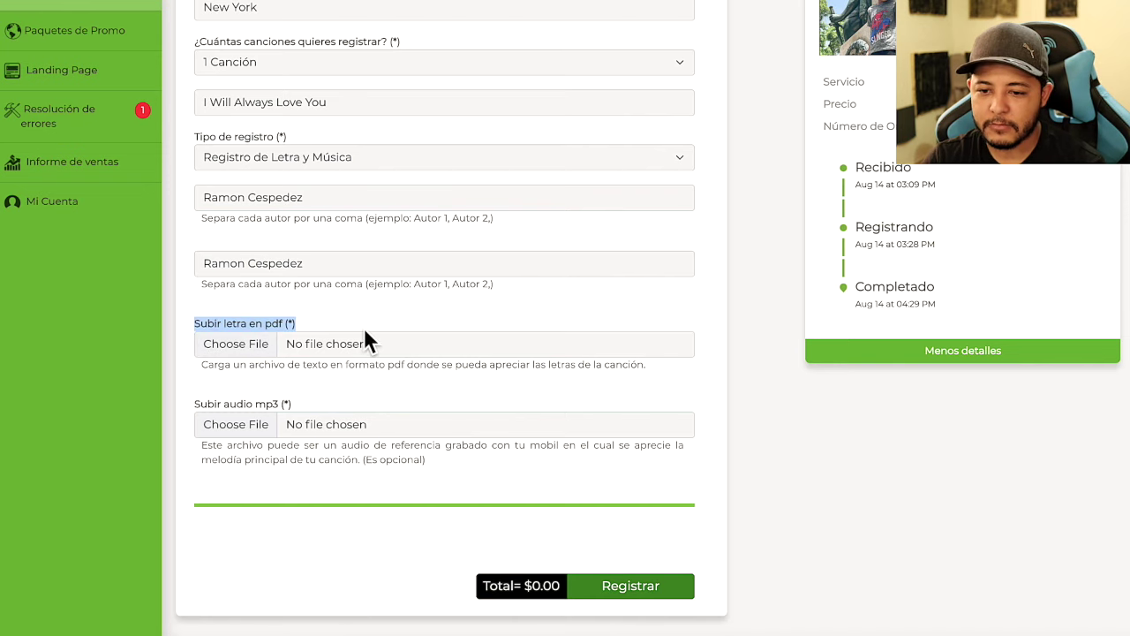
Attach the downloaded Abba lyrics PDF from Downloads to 'Subir letra en pdf'
click(260, 352)
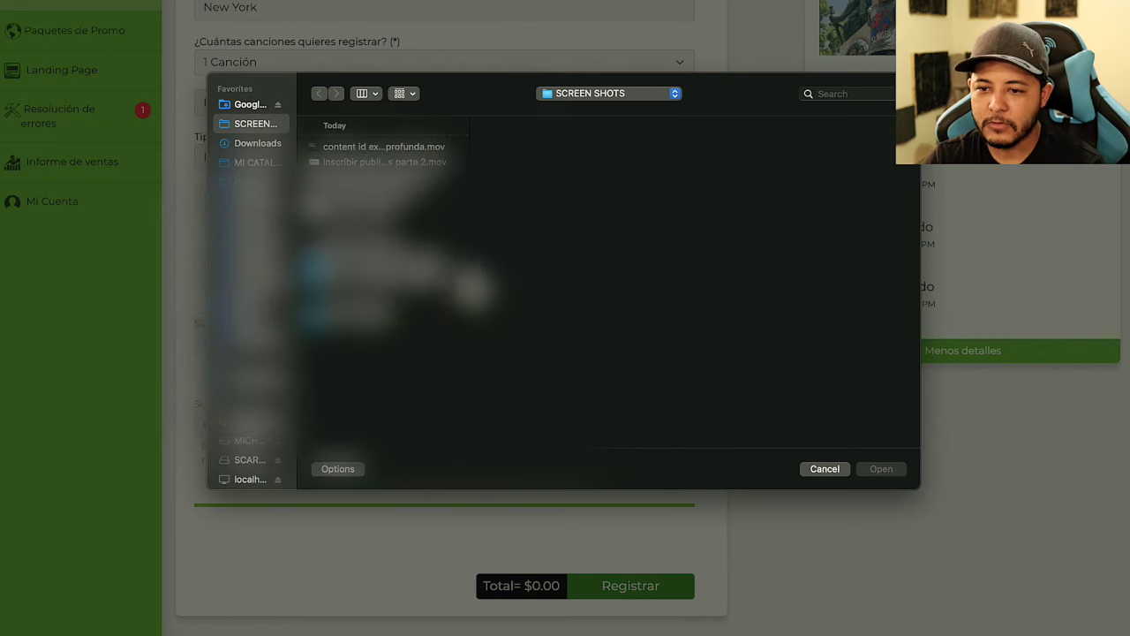
key(alt+super+l)
click(883, 469)
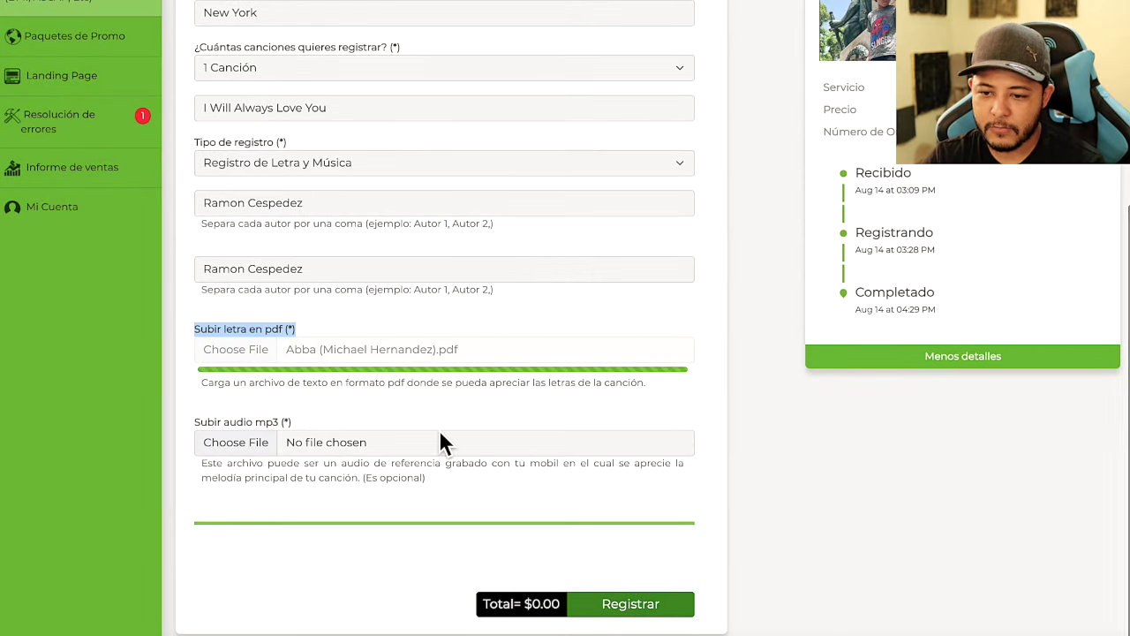
scroll(477, 422, down, 1)
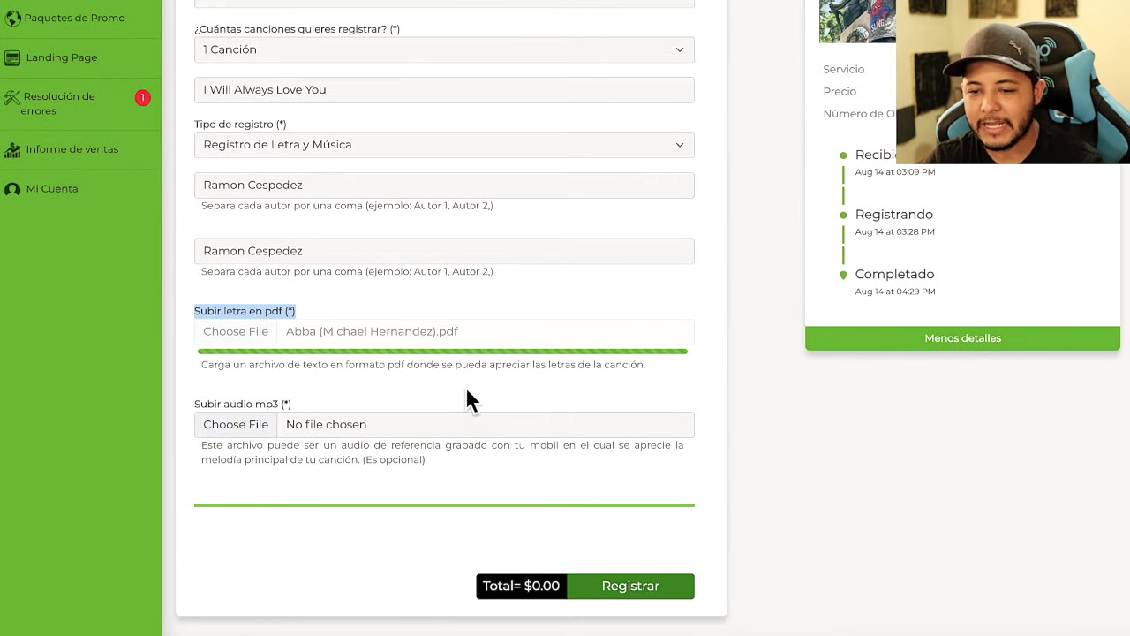
triple_click(274, 404)
click(352, 398)
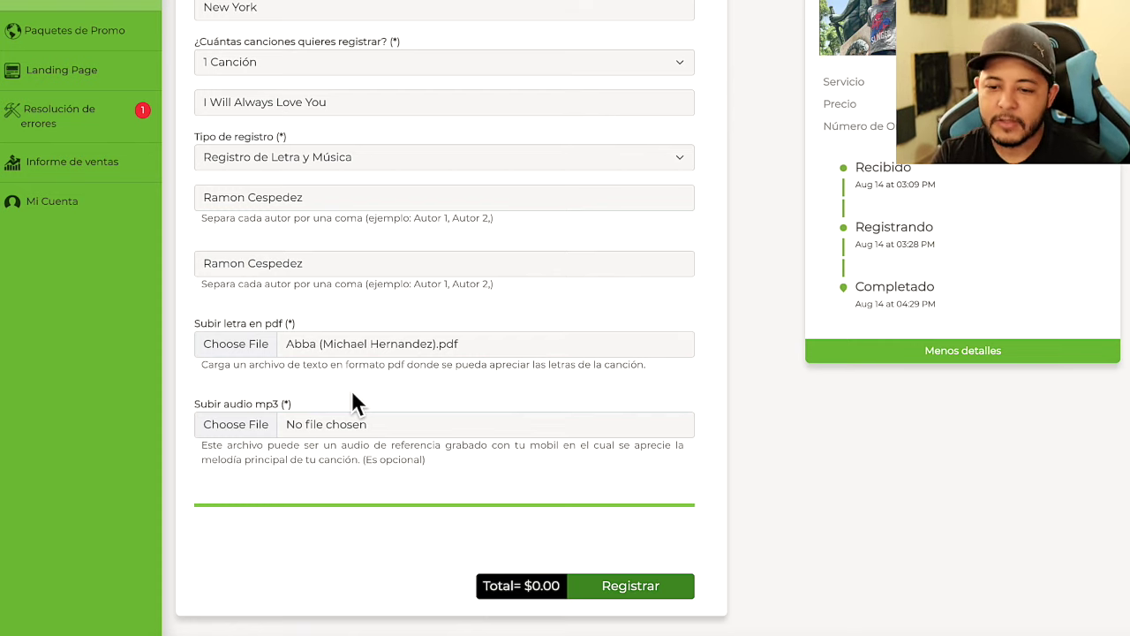
Upload Consume (Refine) oficial.mp3 to 'Subir audio mp3' and confirm the total stays $0.00
click(203, 432)
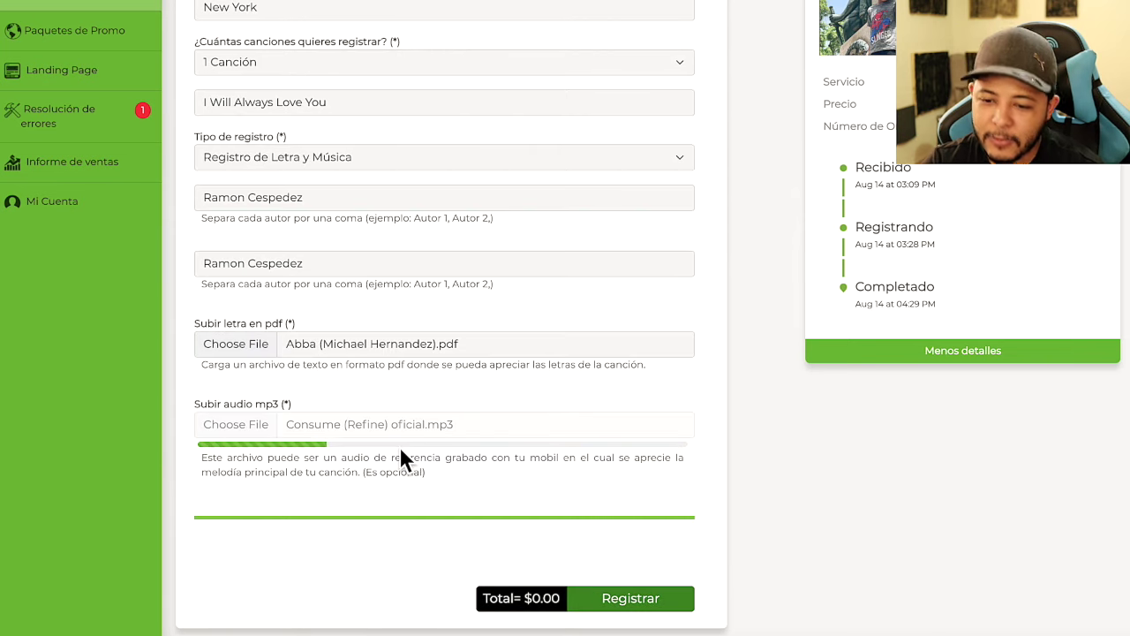
scroll(521, 486, down, 1)
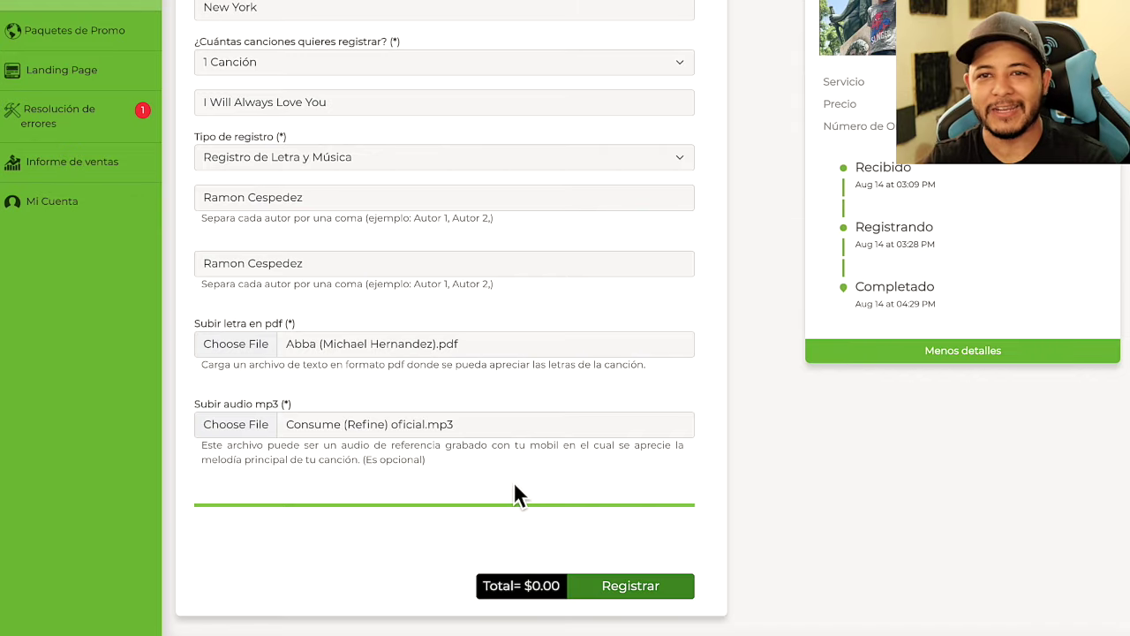
scroll(518, 479, up, 5)
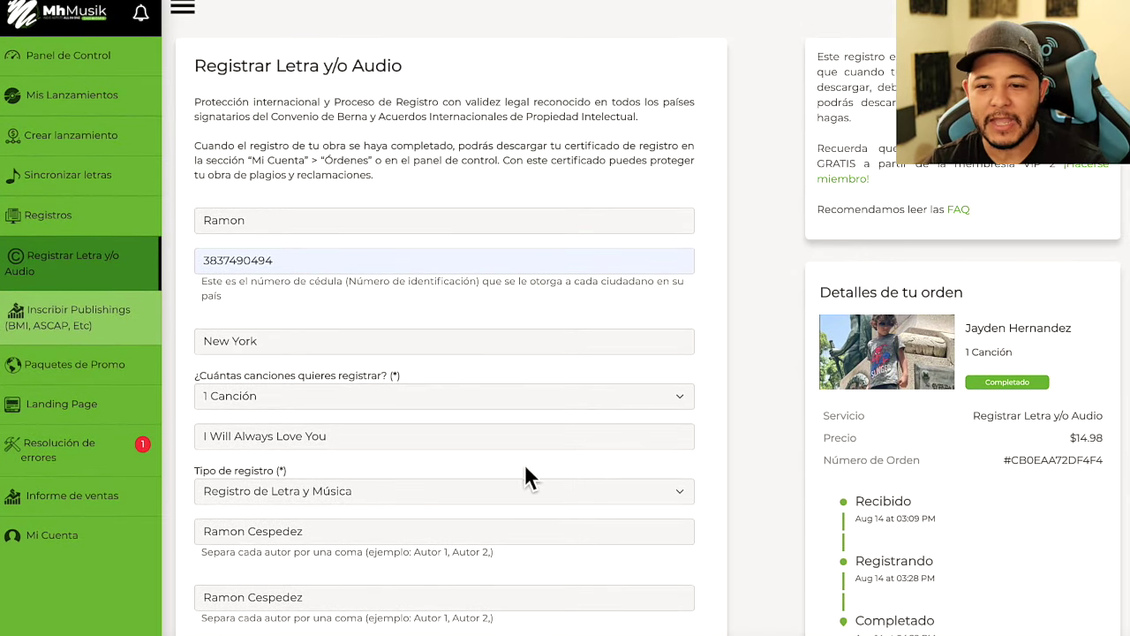
scroll(527, 458, down, 5)
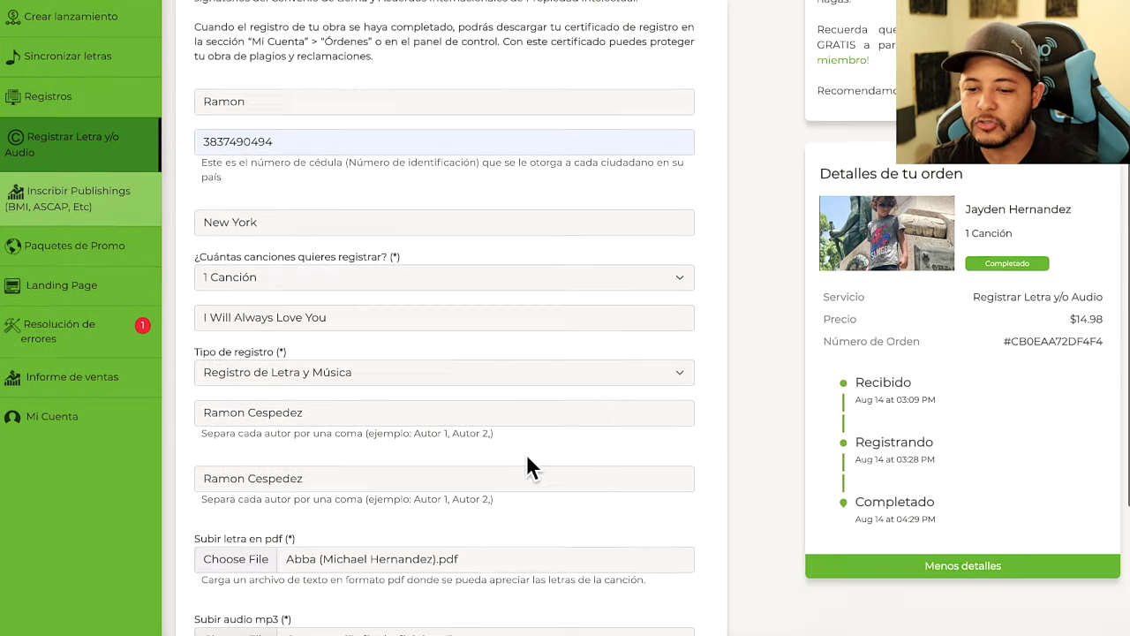
scroll(510, 459, up, 5)
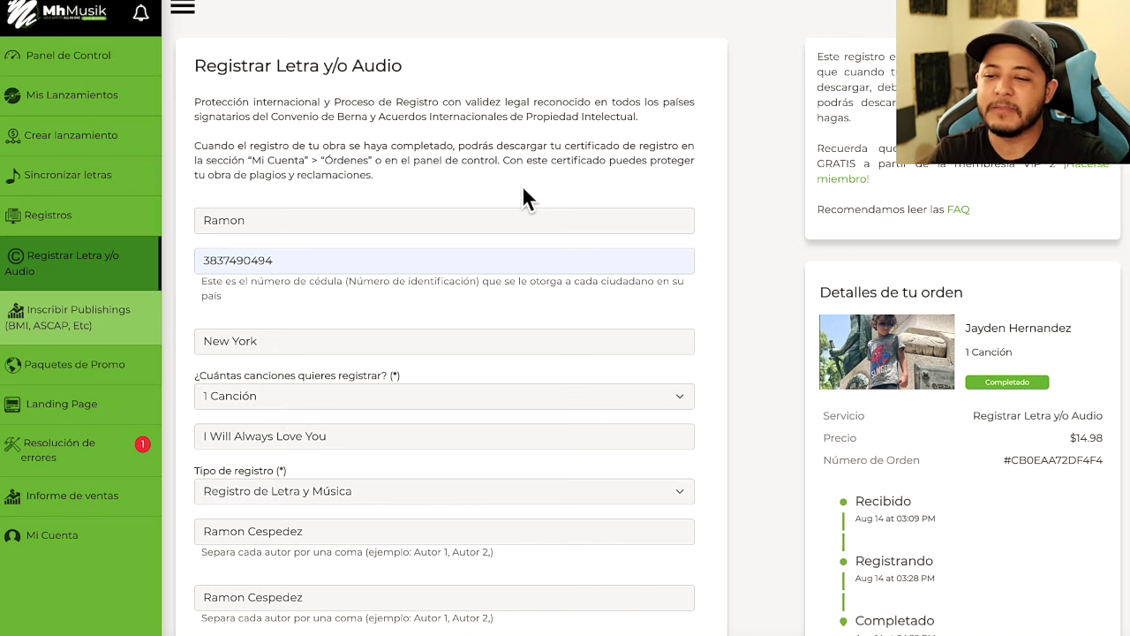
scroll(522, 189, down, 4)
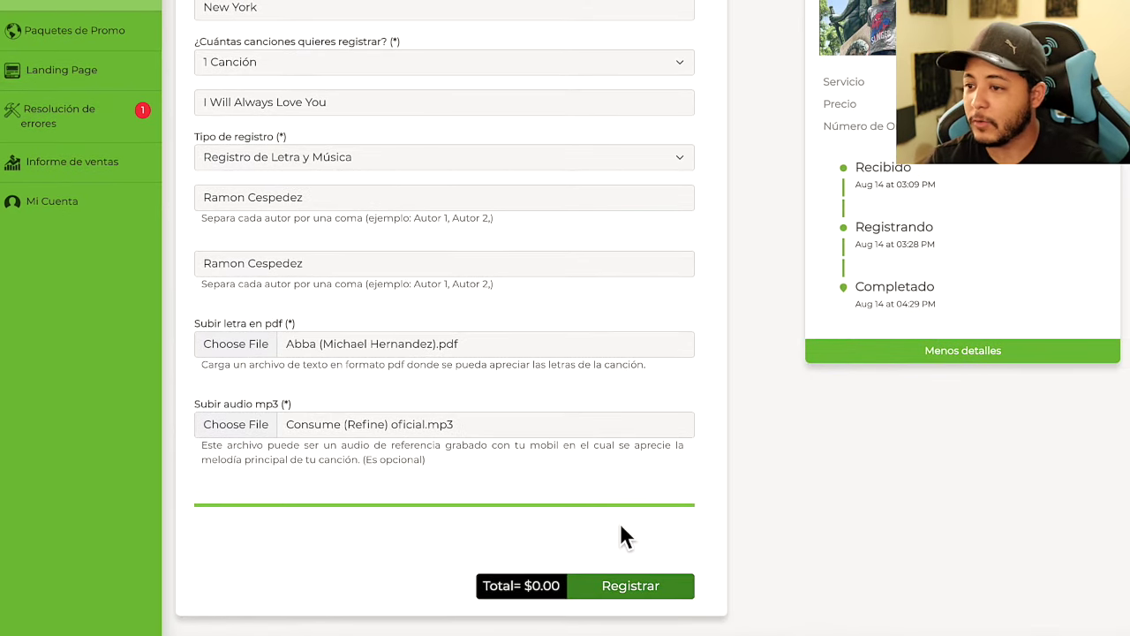
scroll(620, 535, up, 5)
scroll(811, 406, down, 4)
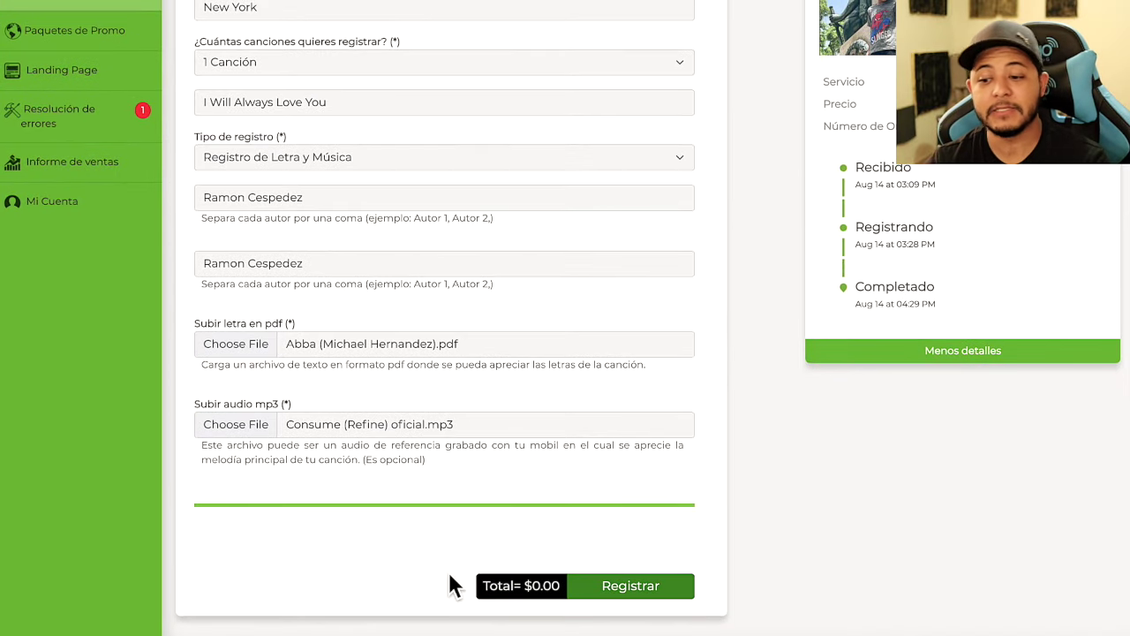
drag(521, 596, 571, 596)
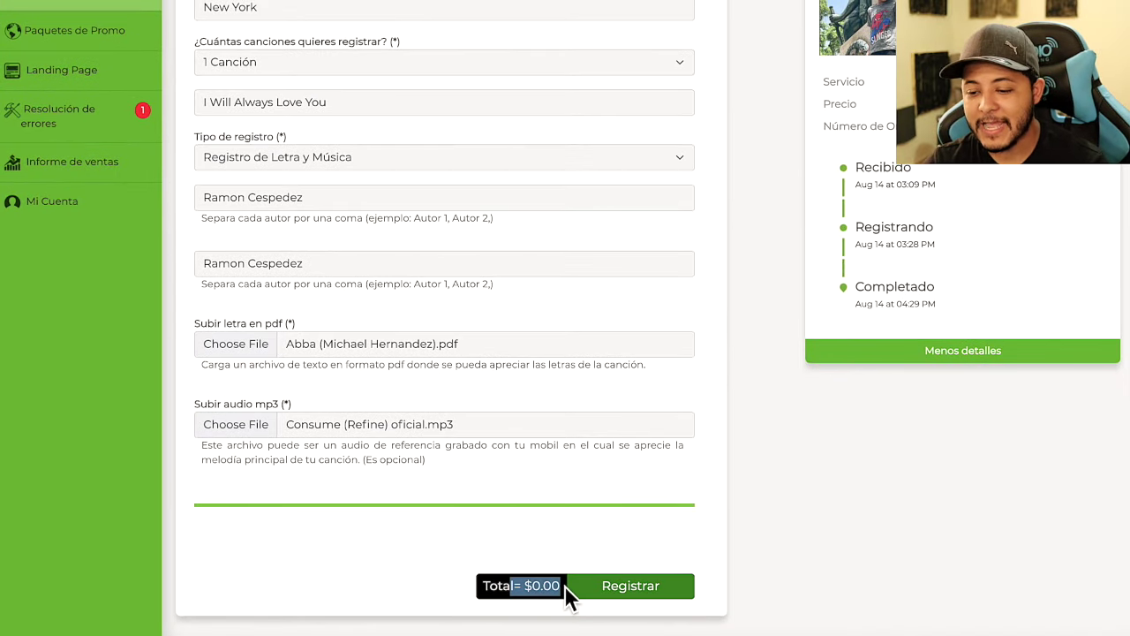
Submit the registration with Registrar and confirm the form has been cleared
click(642, 590)
scroll(521, 210, up, 4)
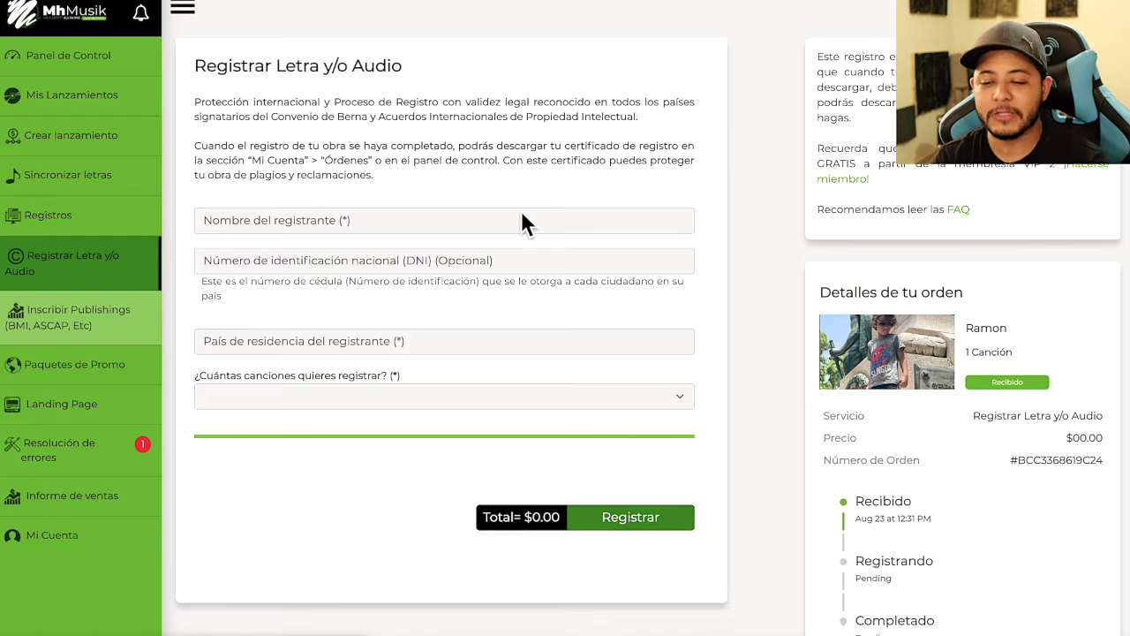
scroll(444, 189, down, 2)
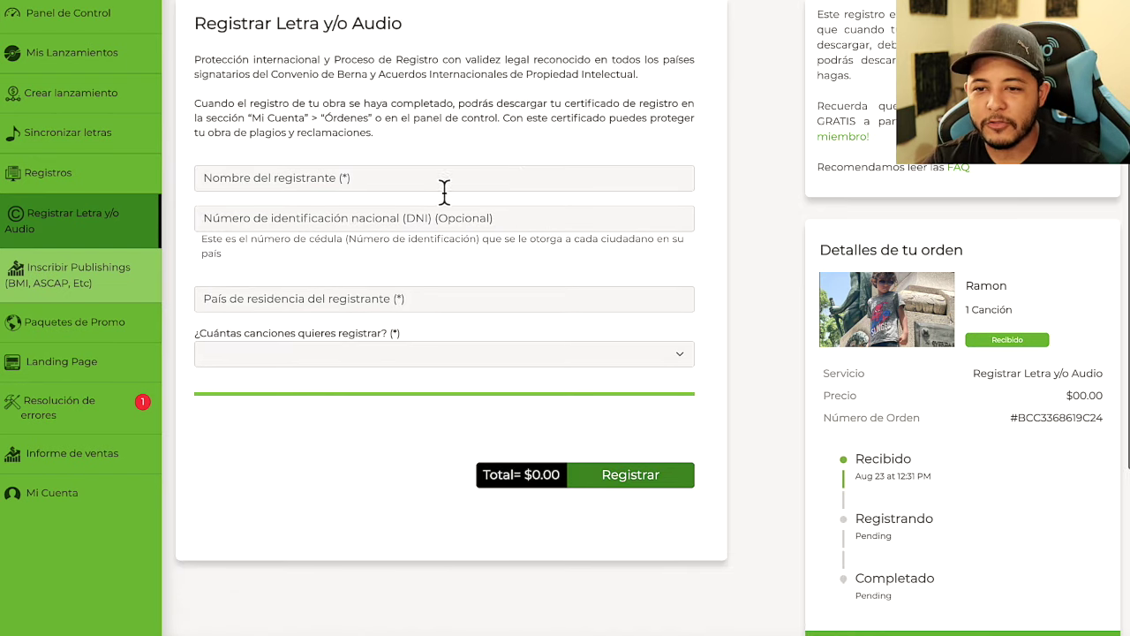
scroll(456, 236, up, 2)
drag(194, 66, 403, 67)
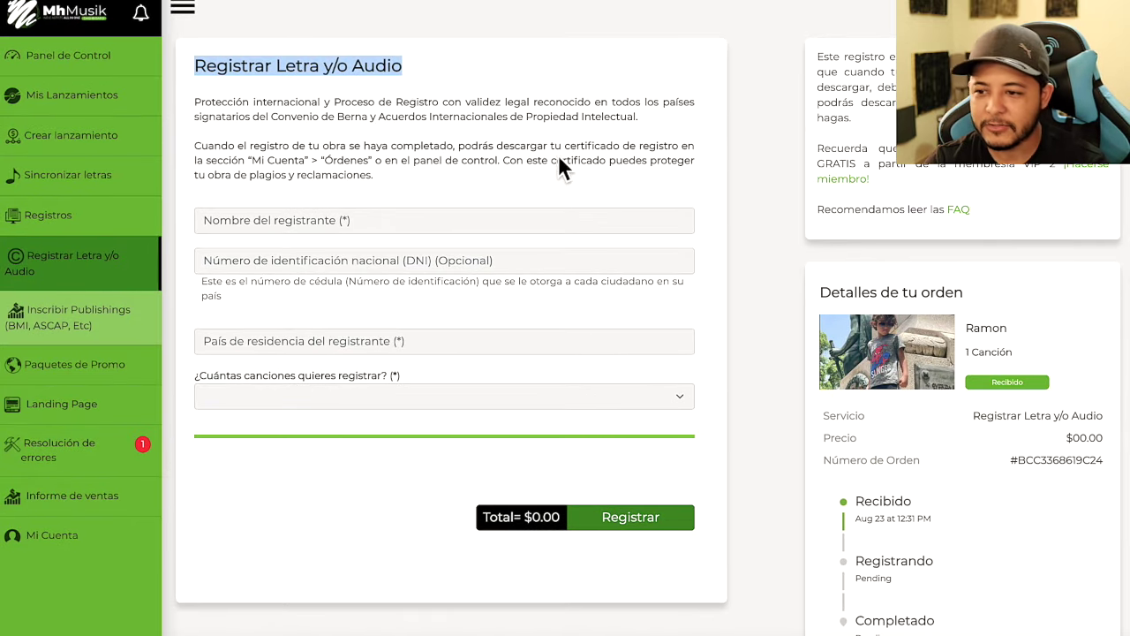
click(639, 188)
Review the new $0.00 order card, pointing out the Recibido stage and its date
scroll(818, 349, down, 4)
drag(810, 85, 1051, 450)
click(1027, 441)
drag(840, 282, 932, 304)
click(931, 296)
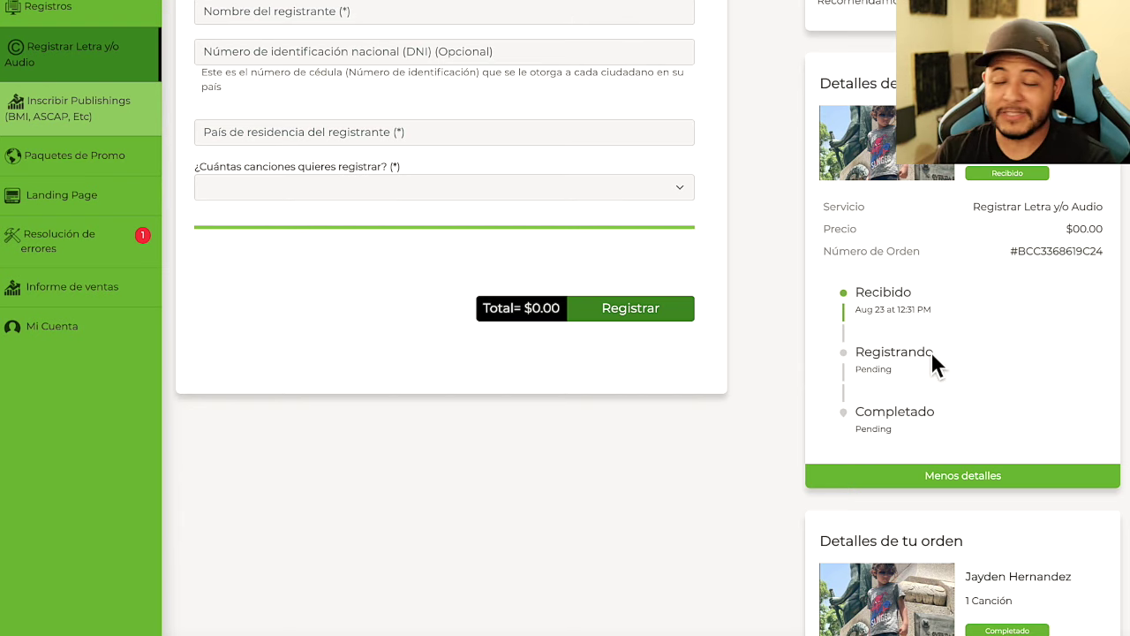
Point out the still-pending Registrando and Completado stages of the new order
drag(931, 361, 853, 360)
click(836, 338)
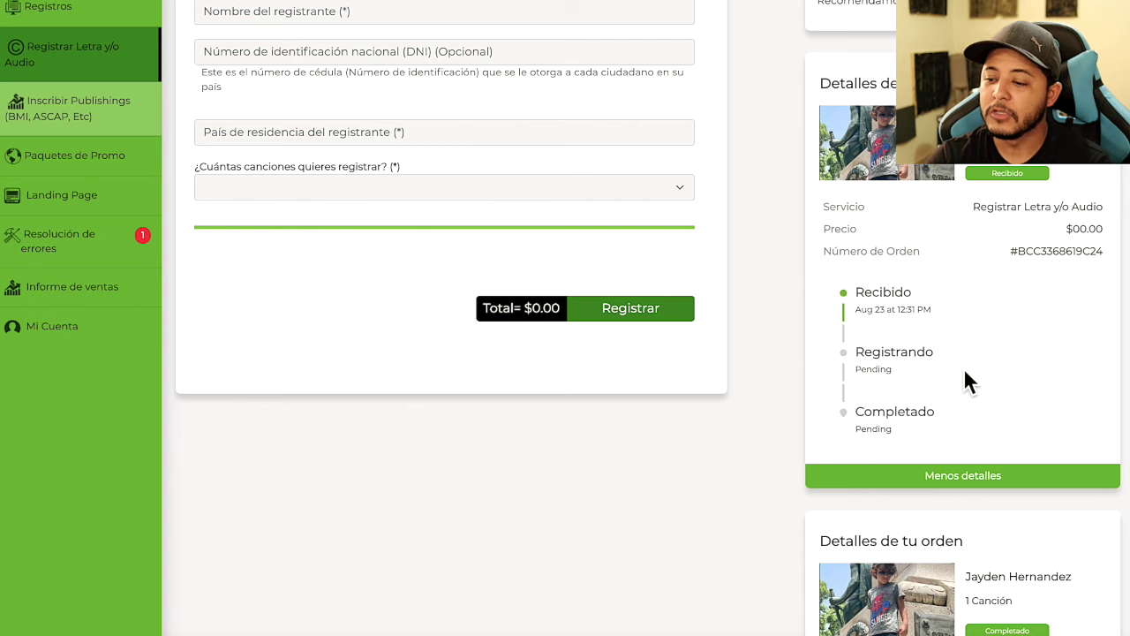
scroll(954, 367, down, 1)
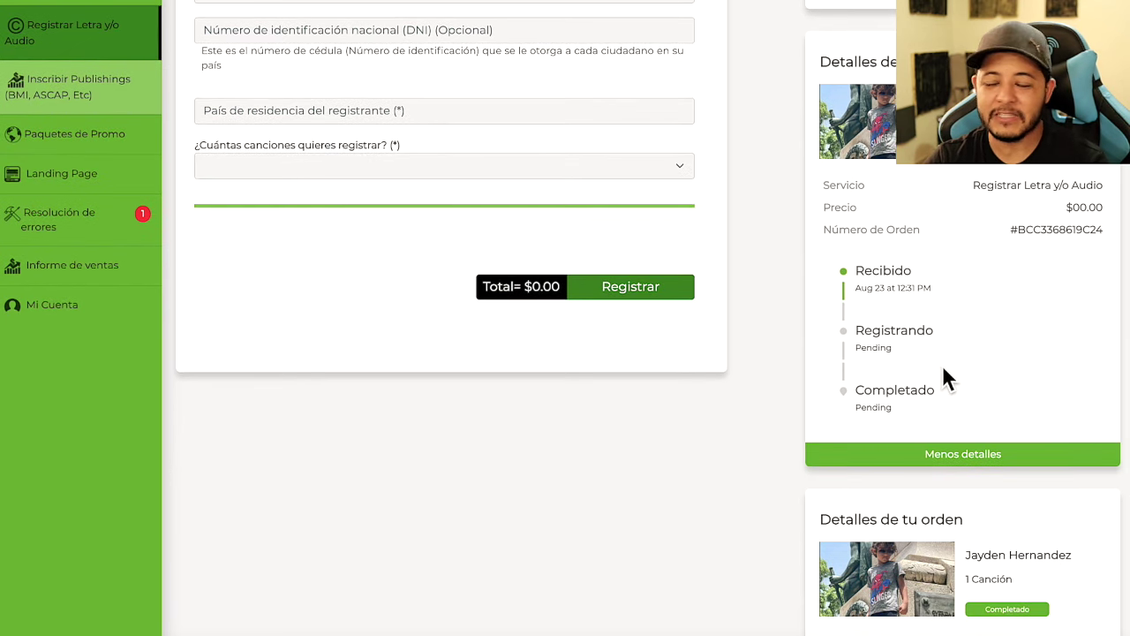
drag(826, 393, 929, 399)
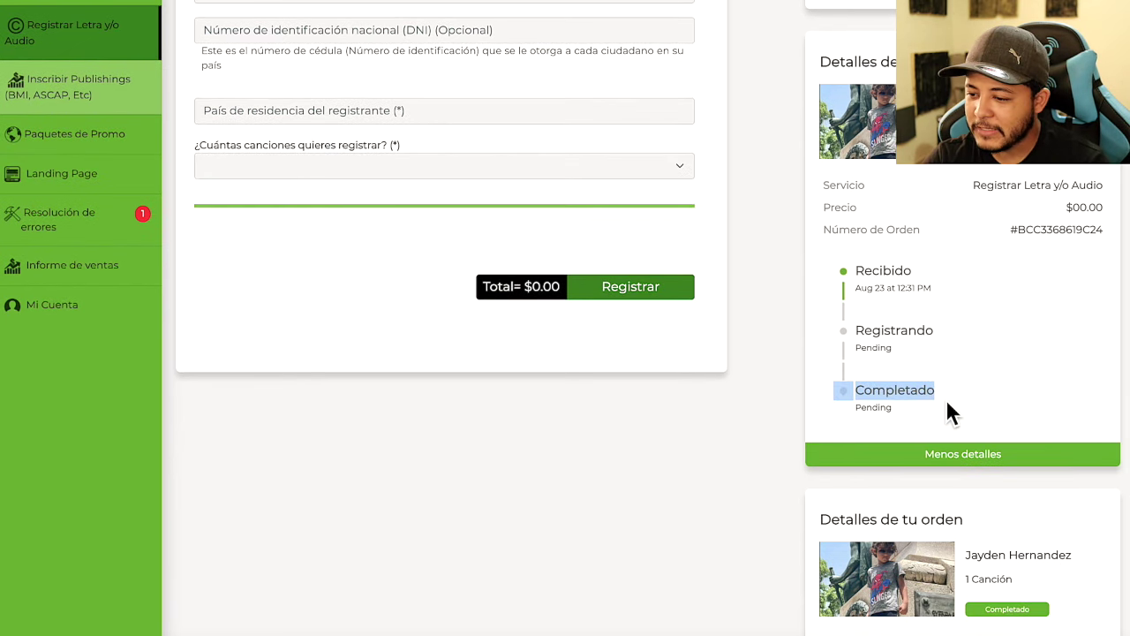
click(946, 398)
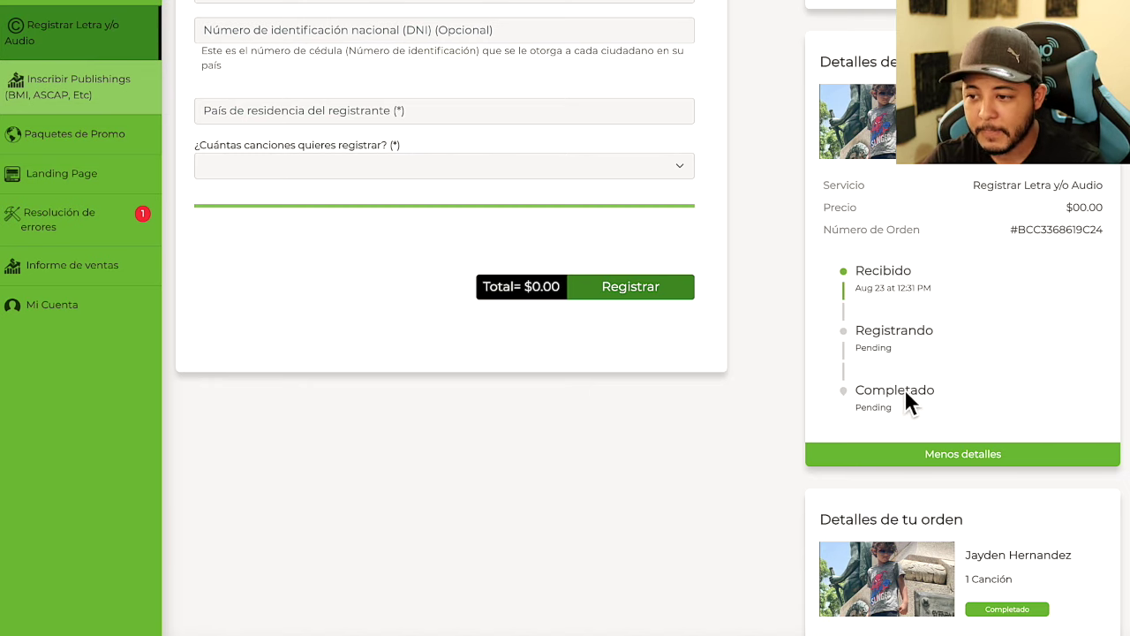
scroll(905, 389, down, 2)
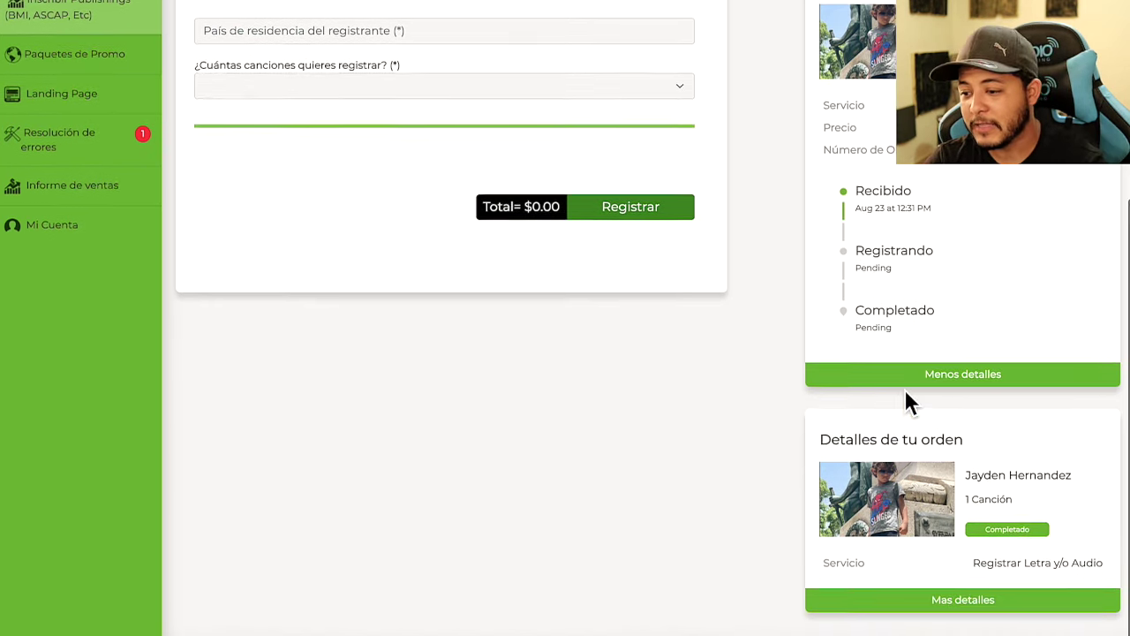
Open 'Mas detalles' on the older completed $14.98 order and review its details
click(965, 604)
scroll(951, 518, down, 3)
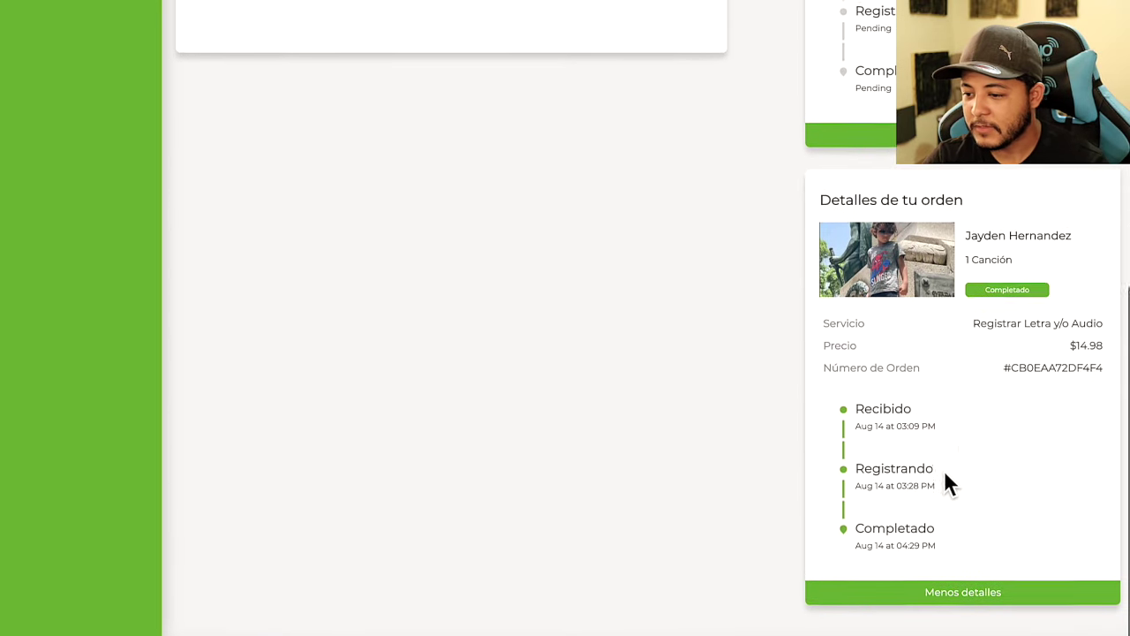
mouse_move(848, 235)
mouse_down()
mouse_move(968, 221)
mouse_move(862, 225)
mouse_up()
scroll(897, 220, up, 4)
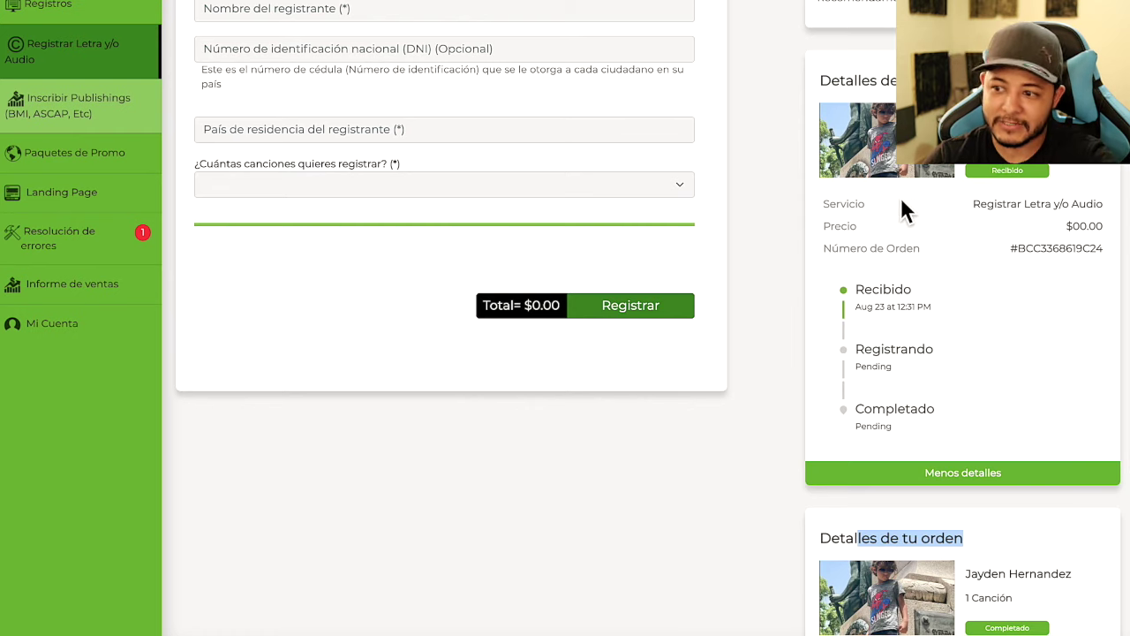
scroll(901, 197, down, 2)
scroll(903, 230, down, 2)
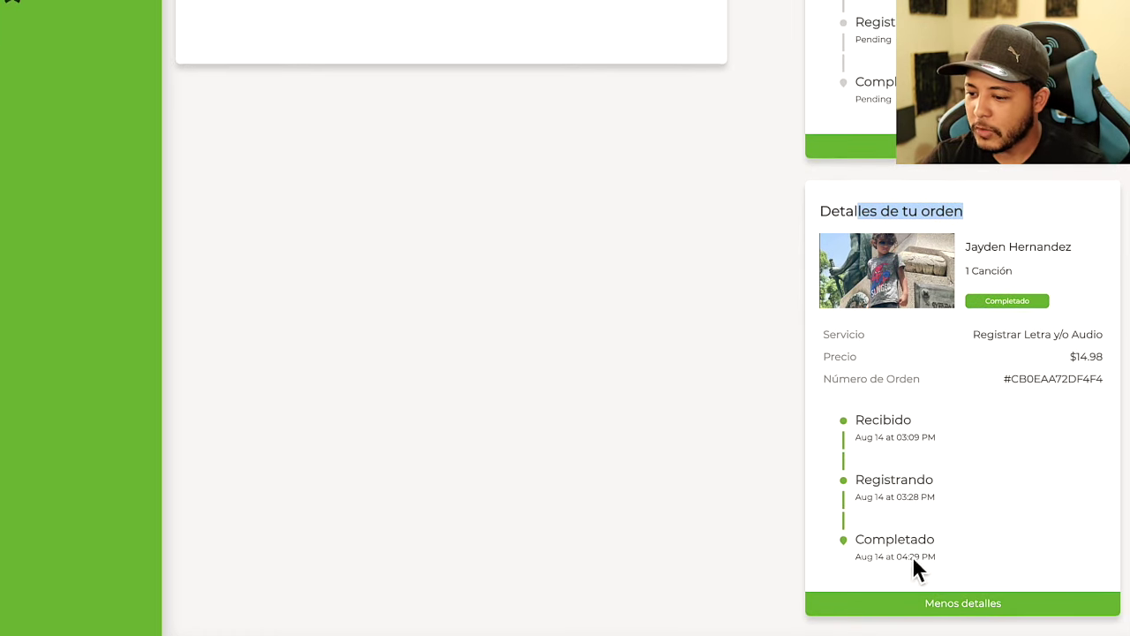